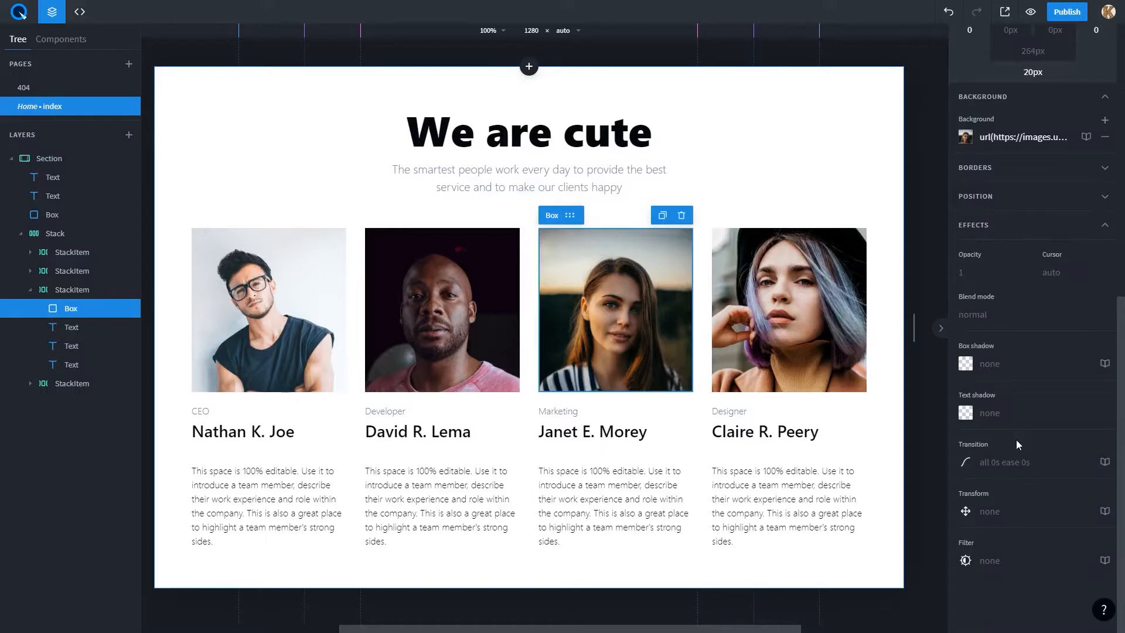
# - Lower the opacity of the Marketing team member's photo box in small increments to 0.1
pyautogui.click(983, 272)
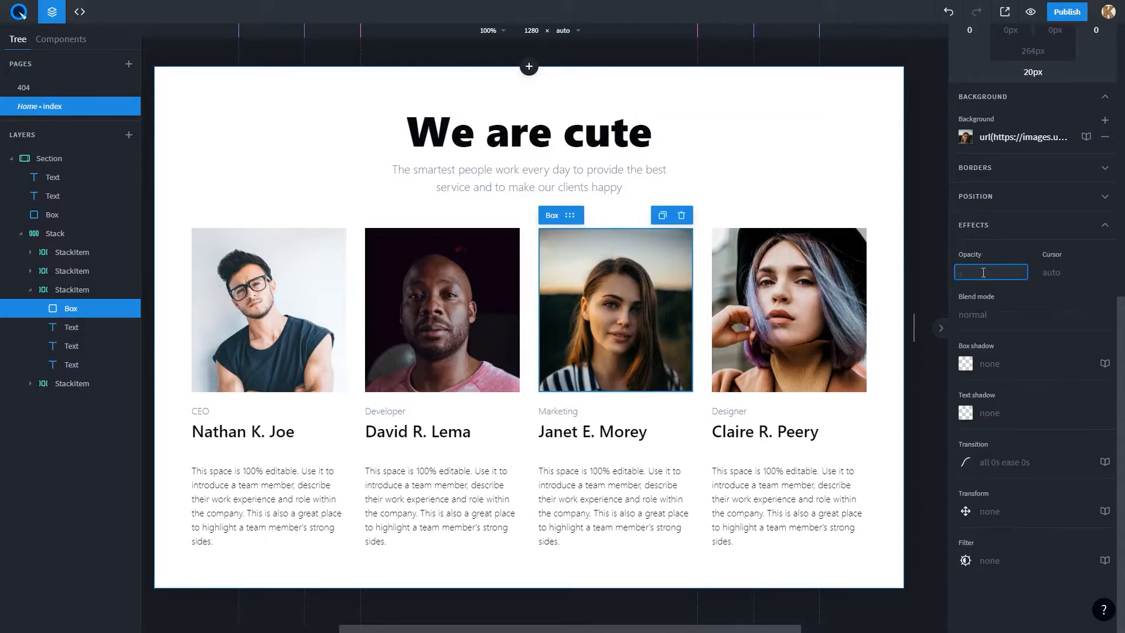
pyautogui.press('Down')
pyautogui.press('Down')
pyautogui.press('Down')
pyautogui.press('Down')
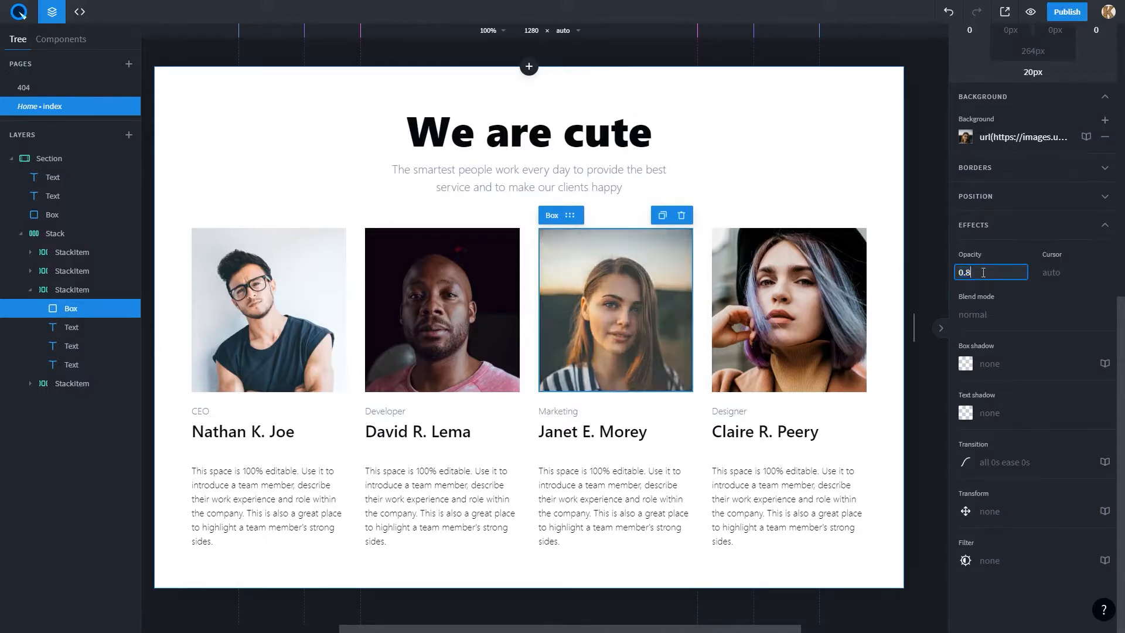
pyautogui.press('Down')
pyautogui.press('Down')
pyautogui.press('Down')
pyautogui.press('Down')
pyautogui.press('Down')
pyautogui.press('Down')
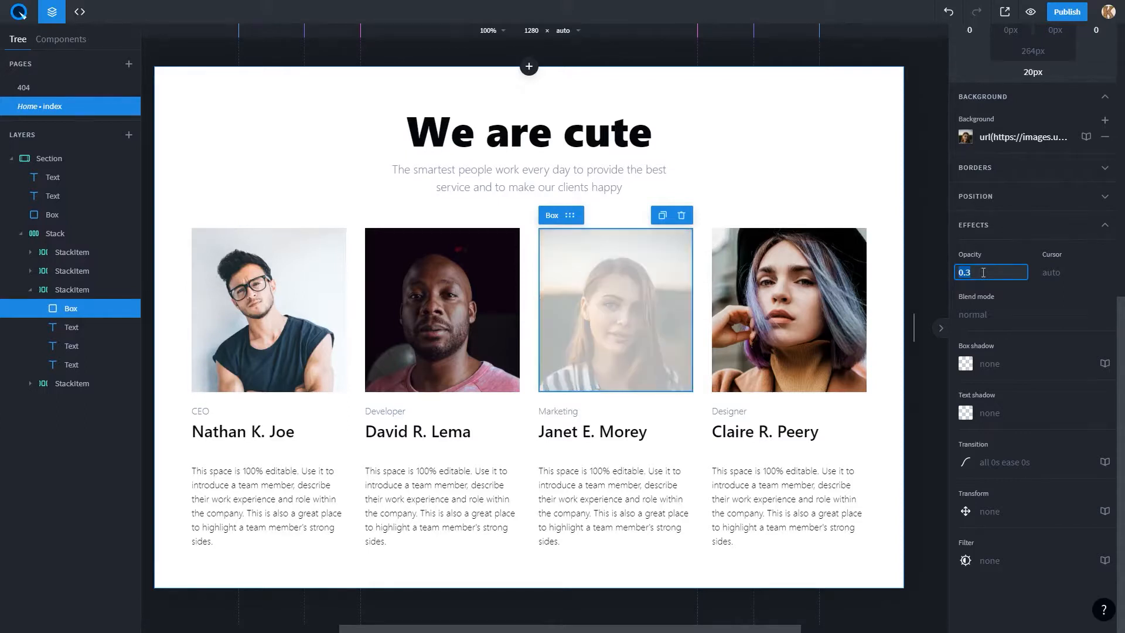
# - Raise the Marketing photo box's opacity to 1
pyautogui.press('Up')
pyautogui.press('Up')
pyautogui.press('Up')
pyautogui.press('Up')
pyautogui.press('Up')
pyautogui.press('Up')
pyautogui.press('Up')
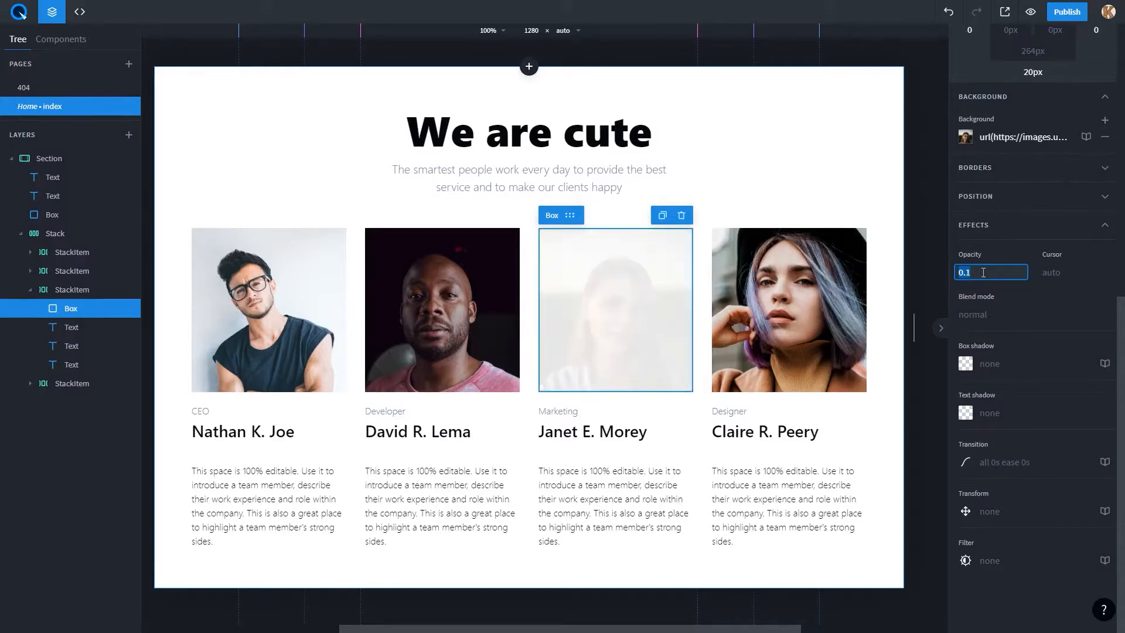
pyautogui.press('Up')
pyautogui.press('Up')
pyautogui.press('Up')
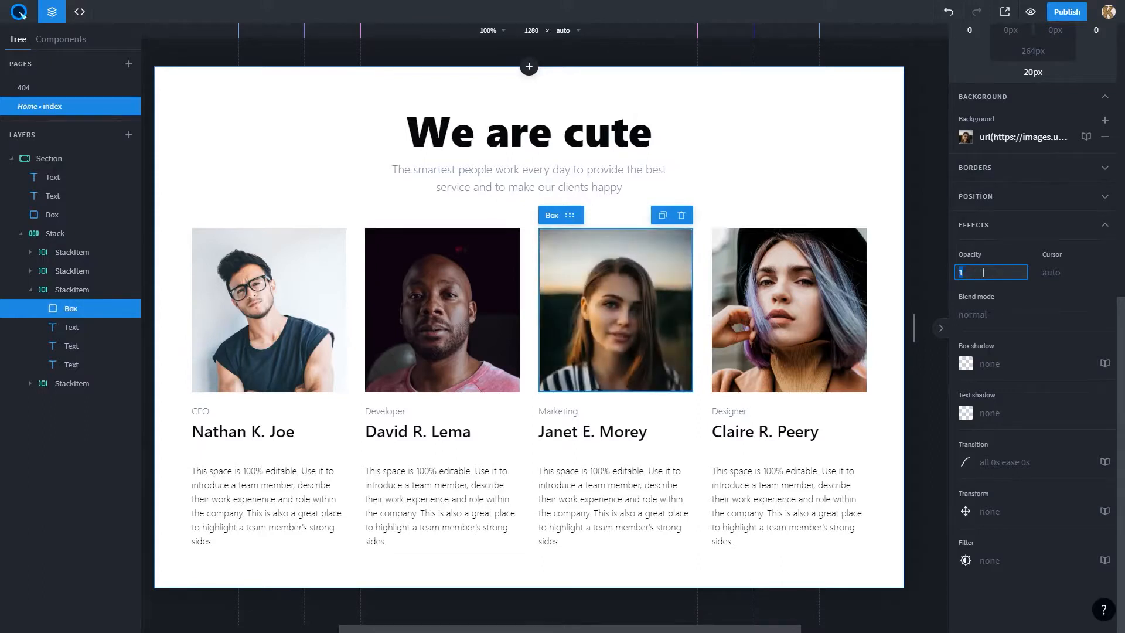
pyautogui.click(1008, 283)
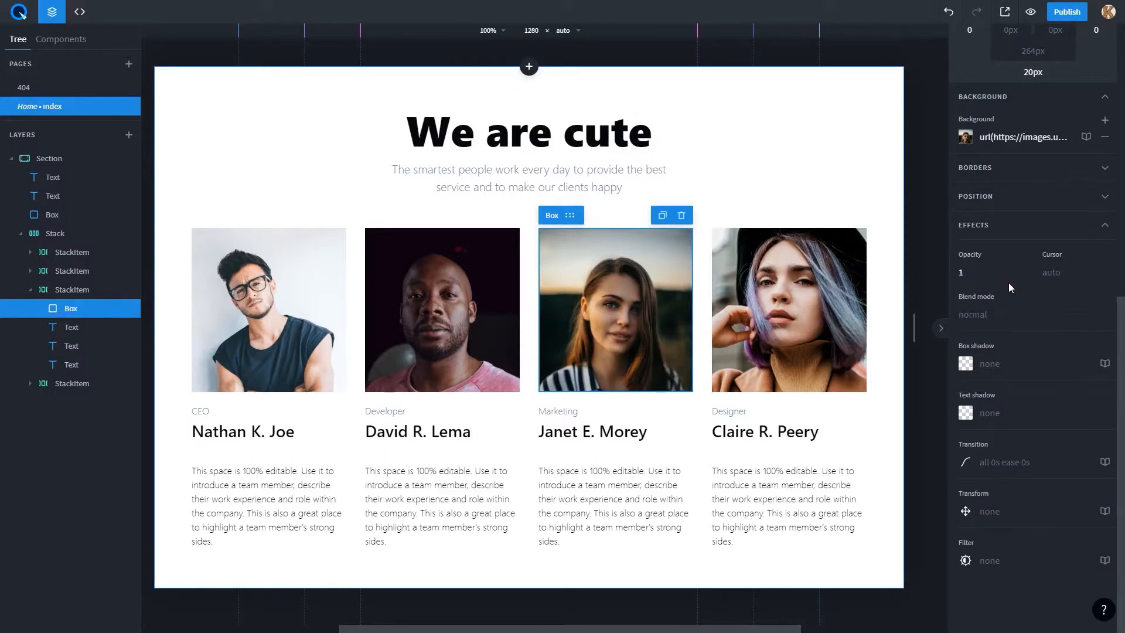
# - Set the Marketing photo box's cursor to pointer and check it over the photo in preview mode
pyautogui.click(1068, 273)
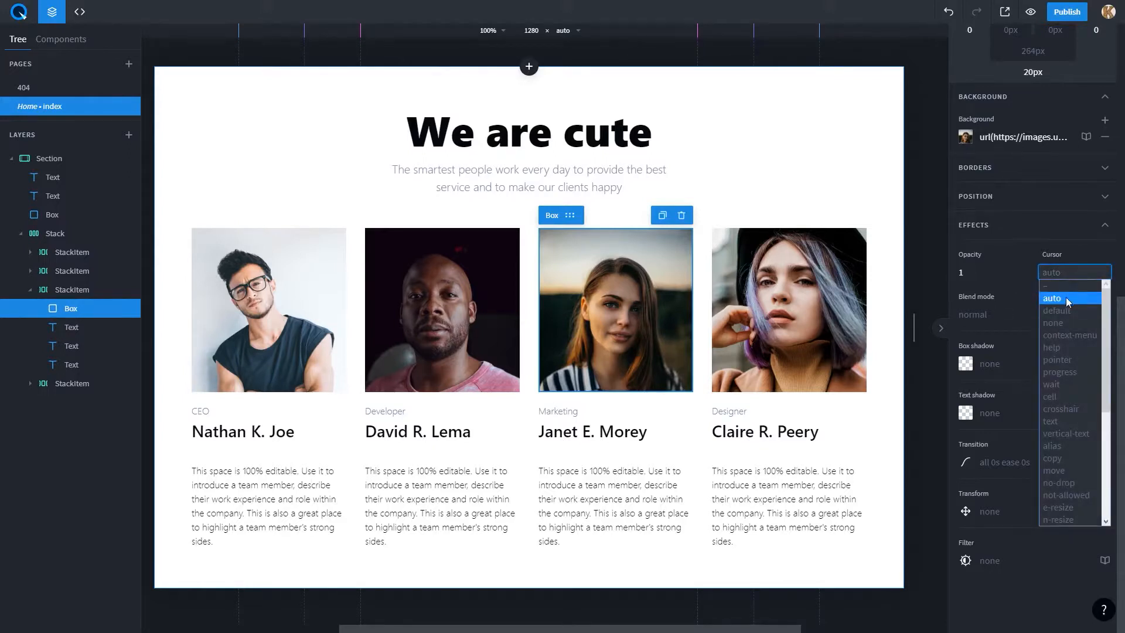
pyautogui.click(1063, 361)
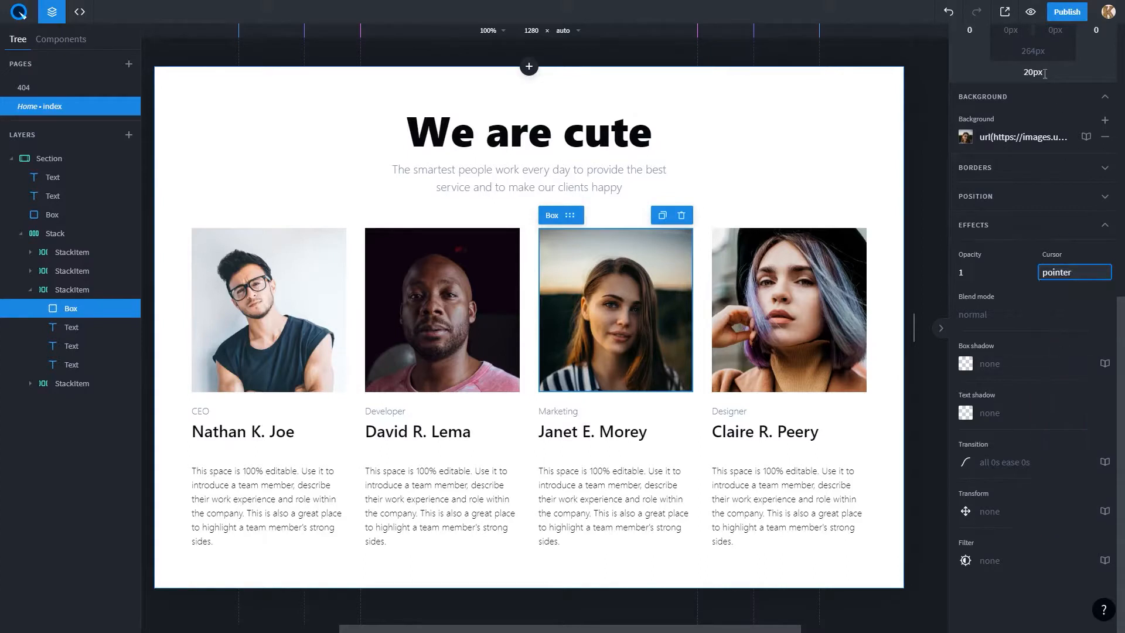
pyautogui.click(1033, 15)
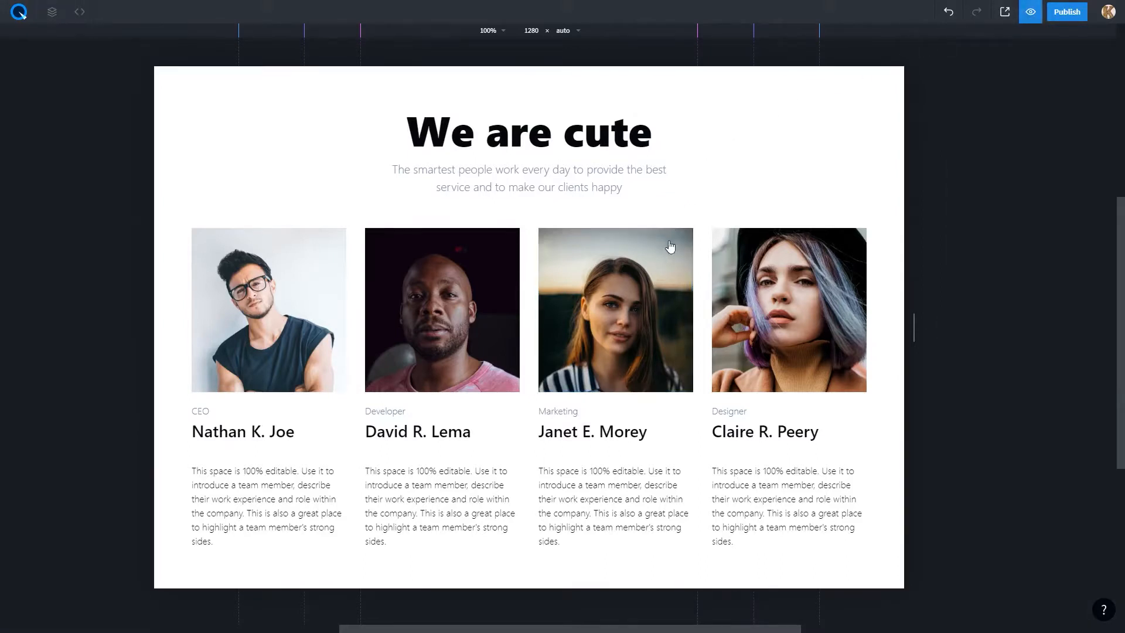
pyautogui.click(1030, 14)
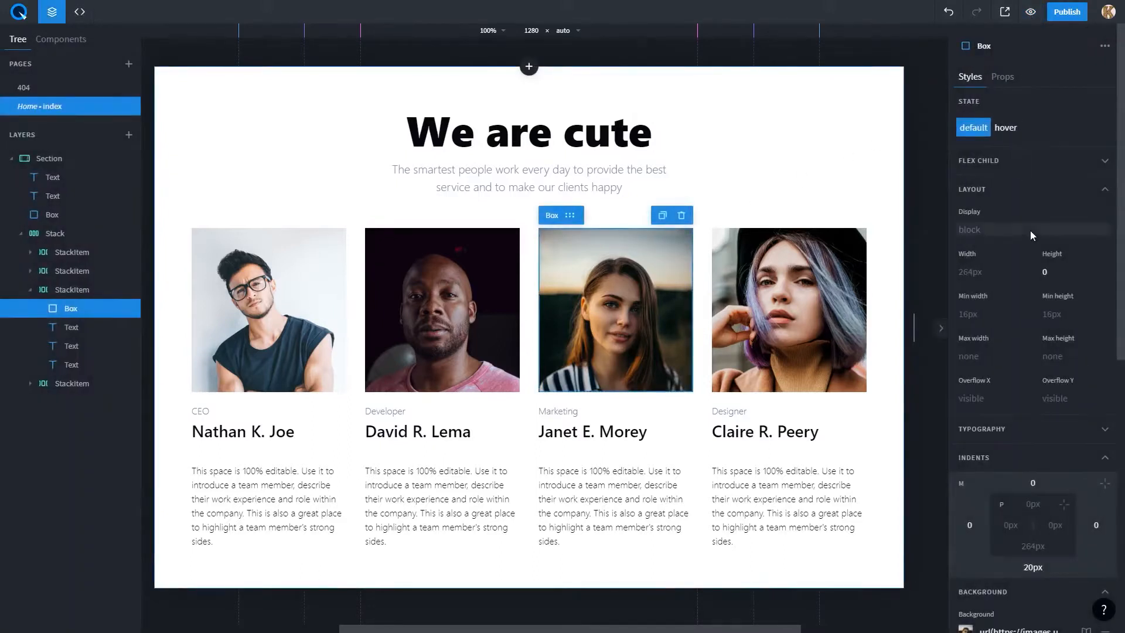
# - Select the hidden Box above the Stack in the layers and set its display to block
pyautogui.scroll(-5, 1030, 231)
pyautogui.scroll(-4, 1029, 231)
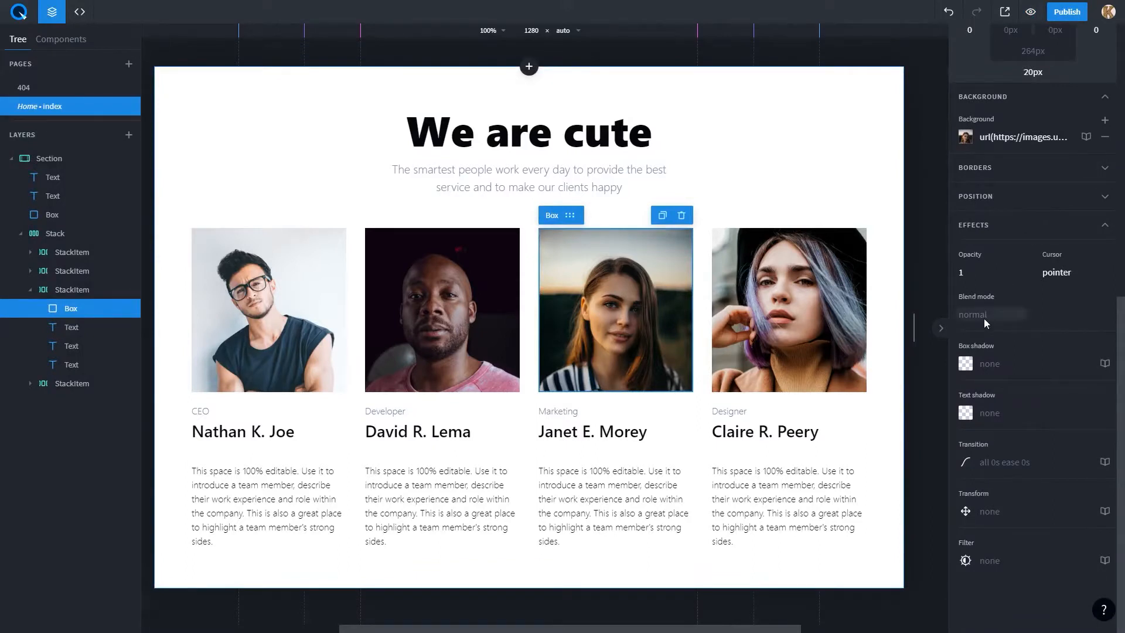
pyautogui.click(61, 217)
pyautogui.scroll(10, 1037, 211)
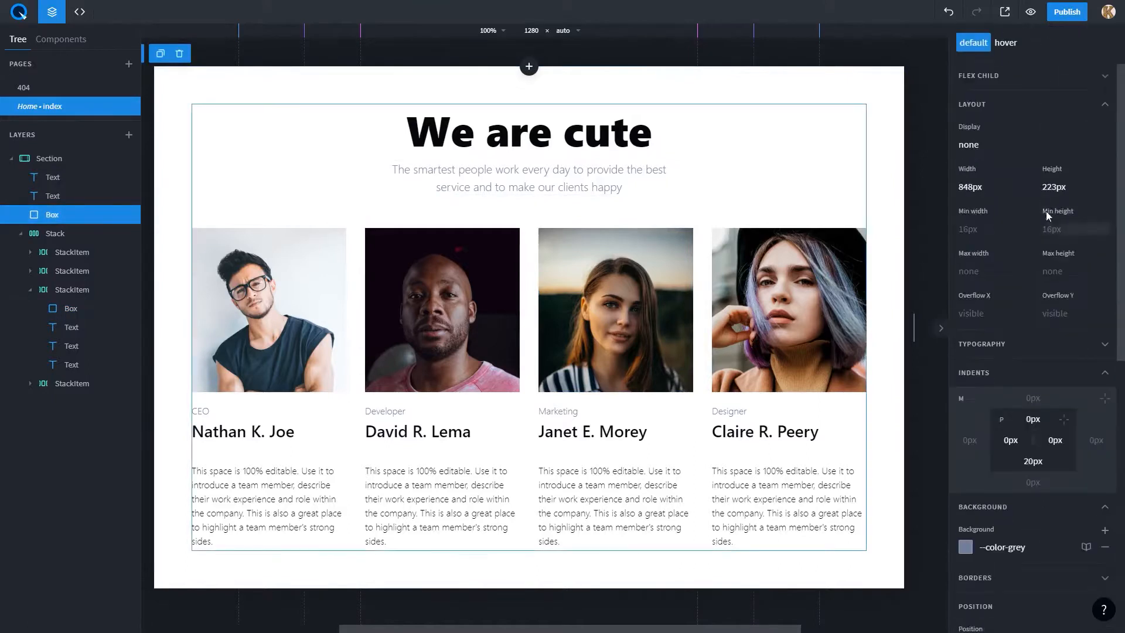
pyautogui.click(976, 230)
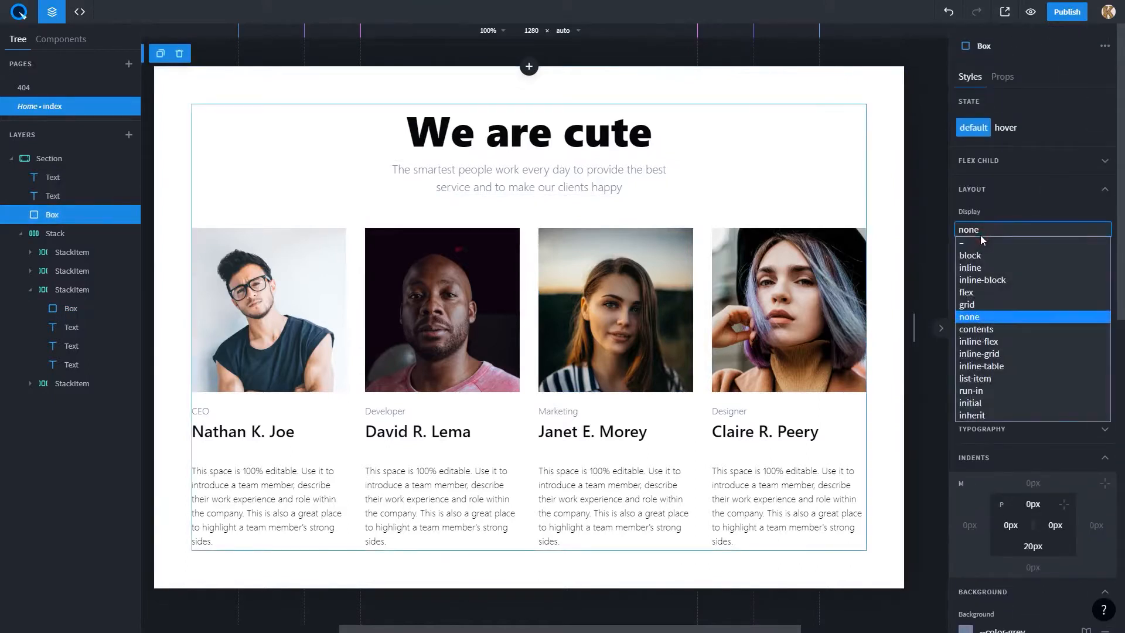
pyautogui.click(980, 256)
# - Try the multiply, darken, hard-light and saturation blend modes on the grey box
pyautogui.scroll(-8, 984, 257)
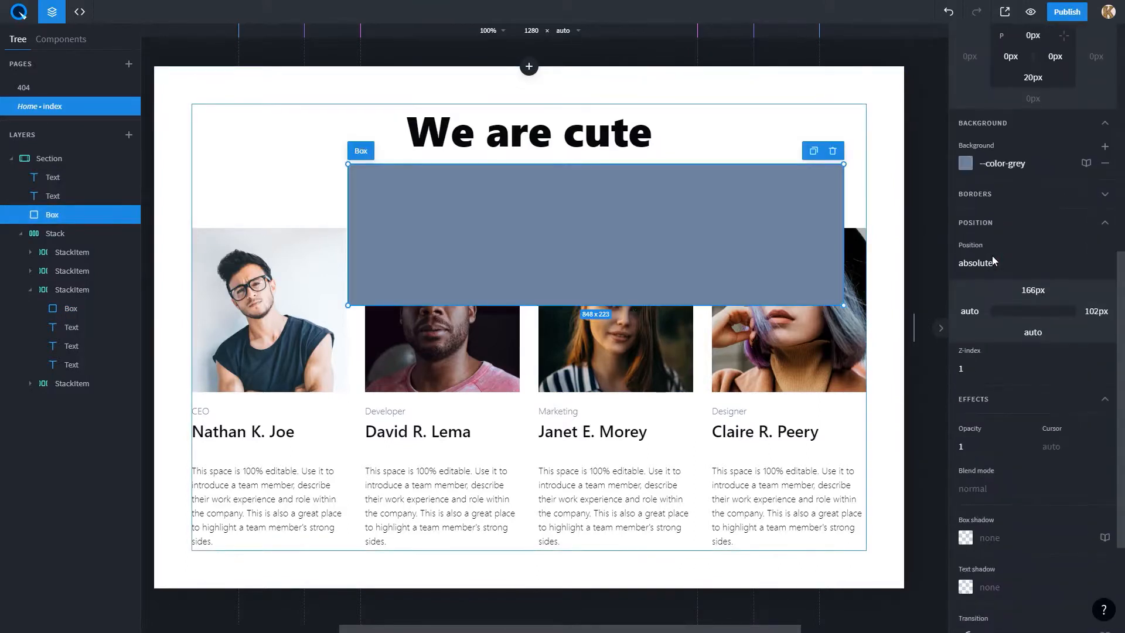
pyautogui.scroll(-3, 987, 351)
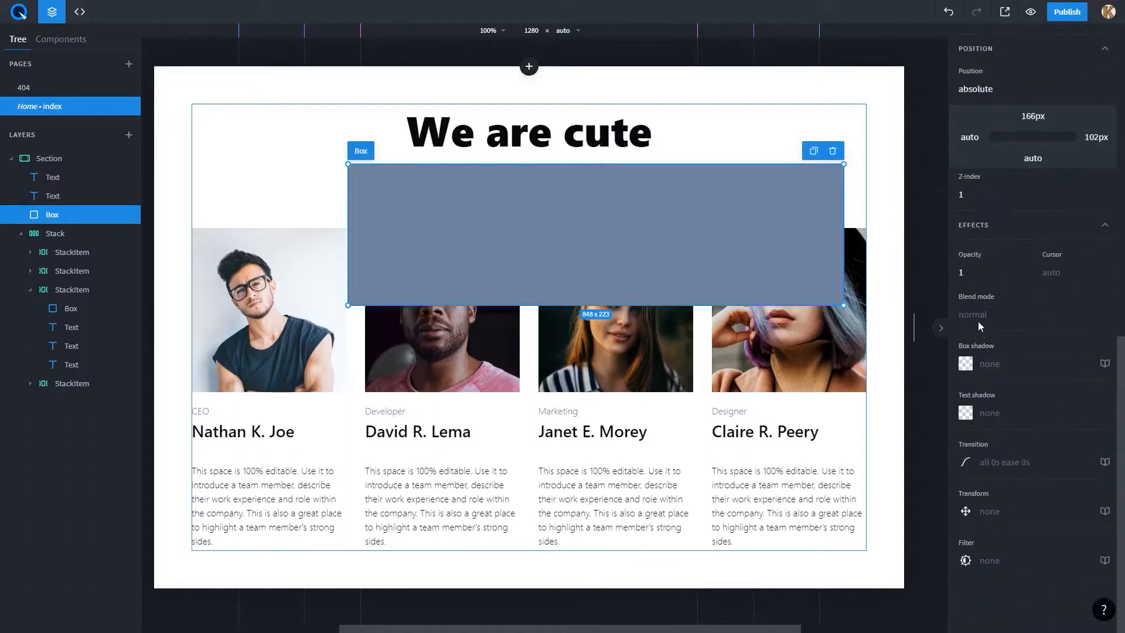
pyautogui.click(979, 316)
pyautogui.click(983, 352)
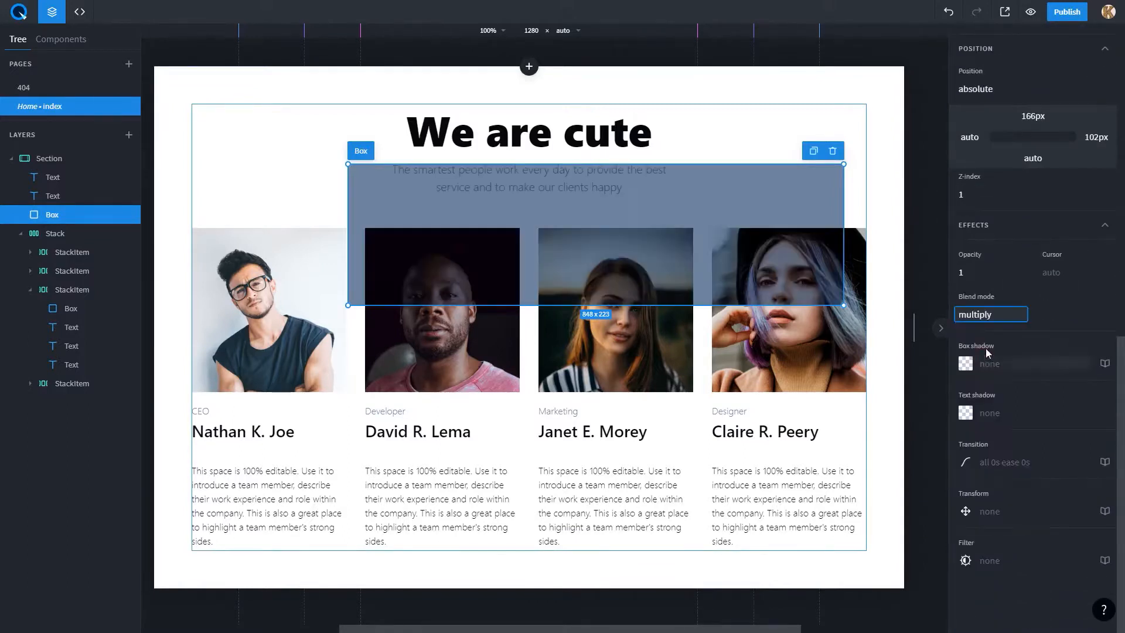
pyautogui.click(990, 317)
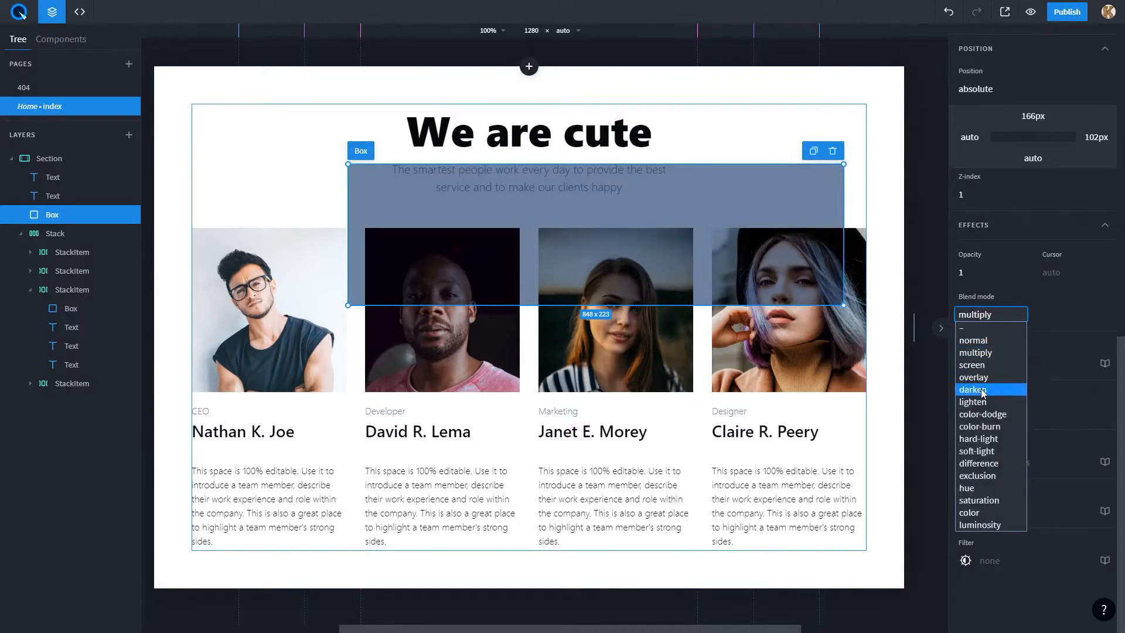
pyautogui.click(983, 390)
pyautogui.click(987, 316)
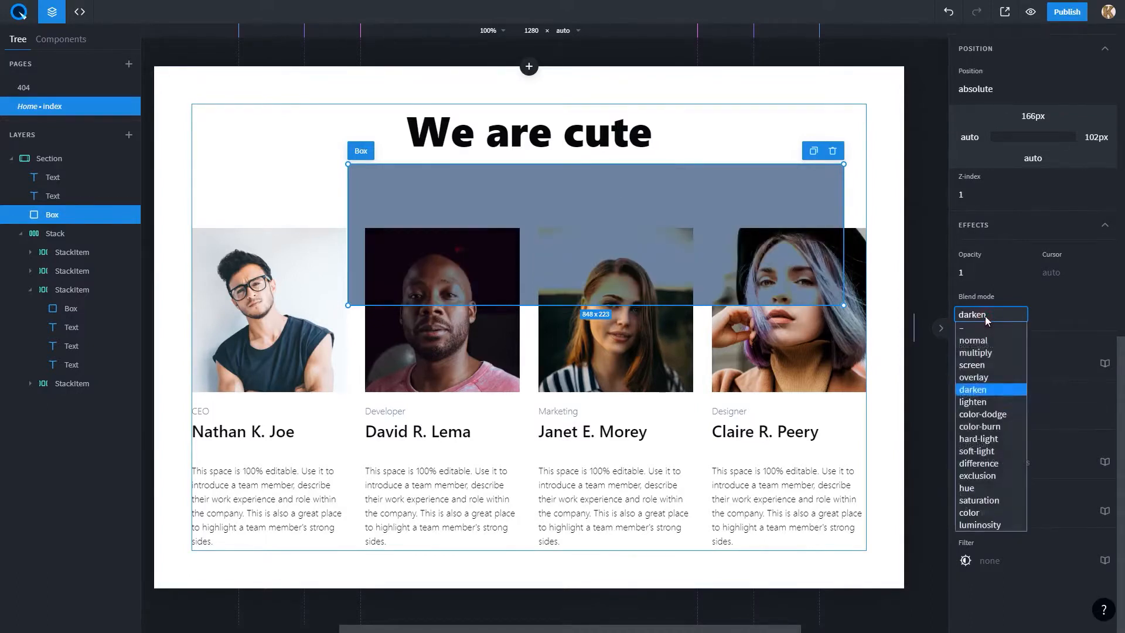
pyautogui.click(995, 439)
pyautogui.click(976, 318)
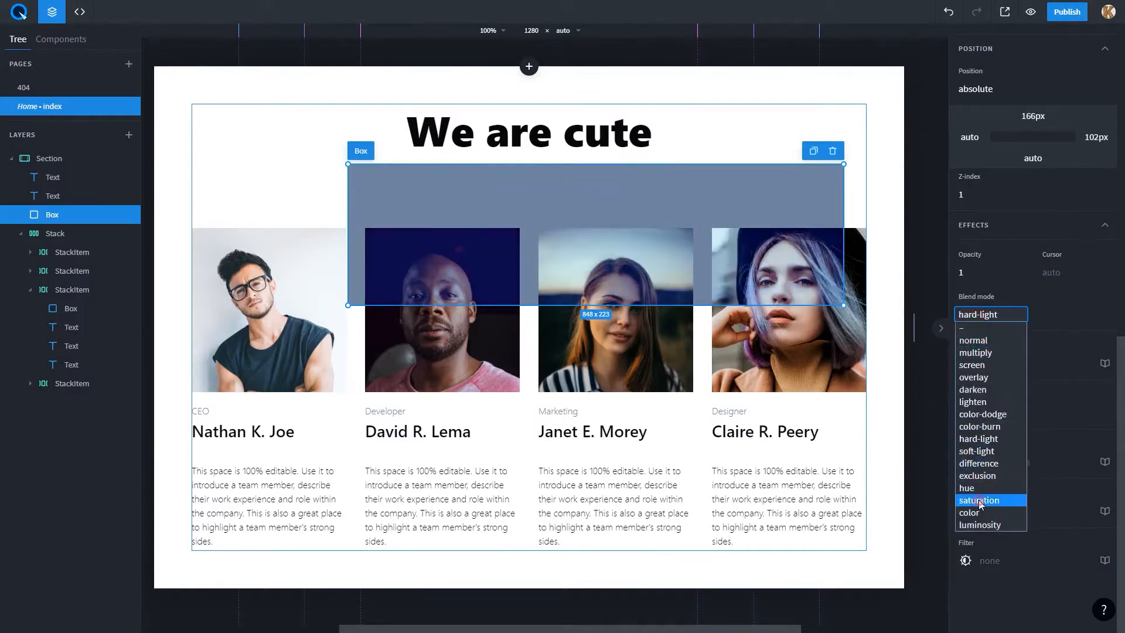
pyautogui.click(978, 499)
# - Set the grey box's blend mode to color
pyautogui.click(978, 317)
pyautogui.click(984, 511)
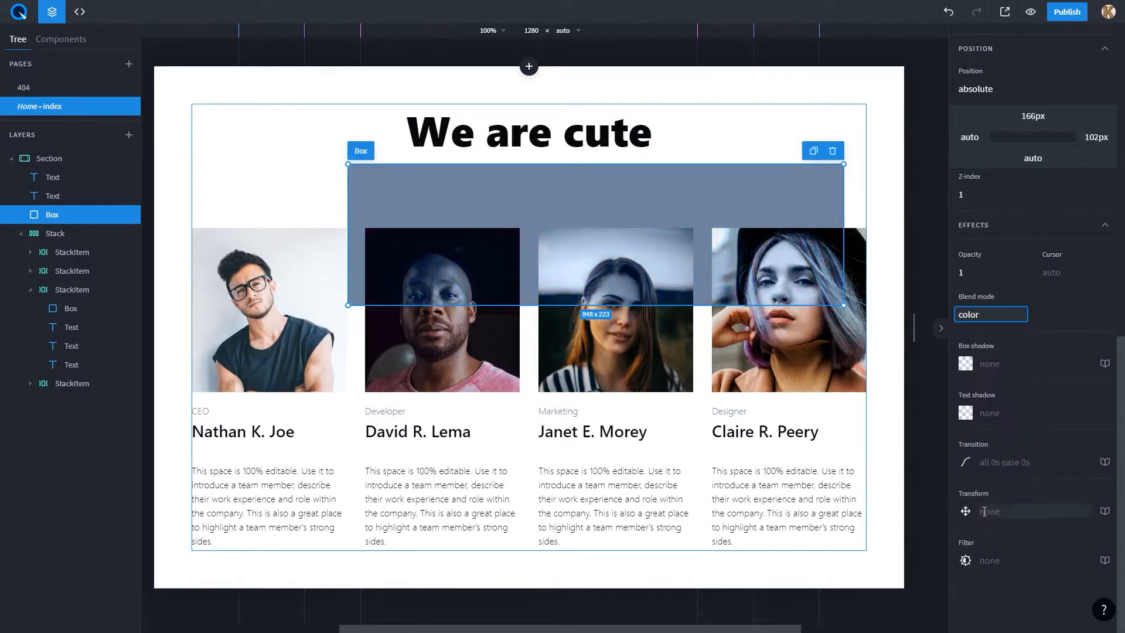
pyautogui.click(985, 314)
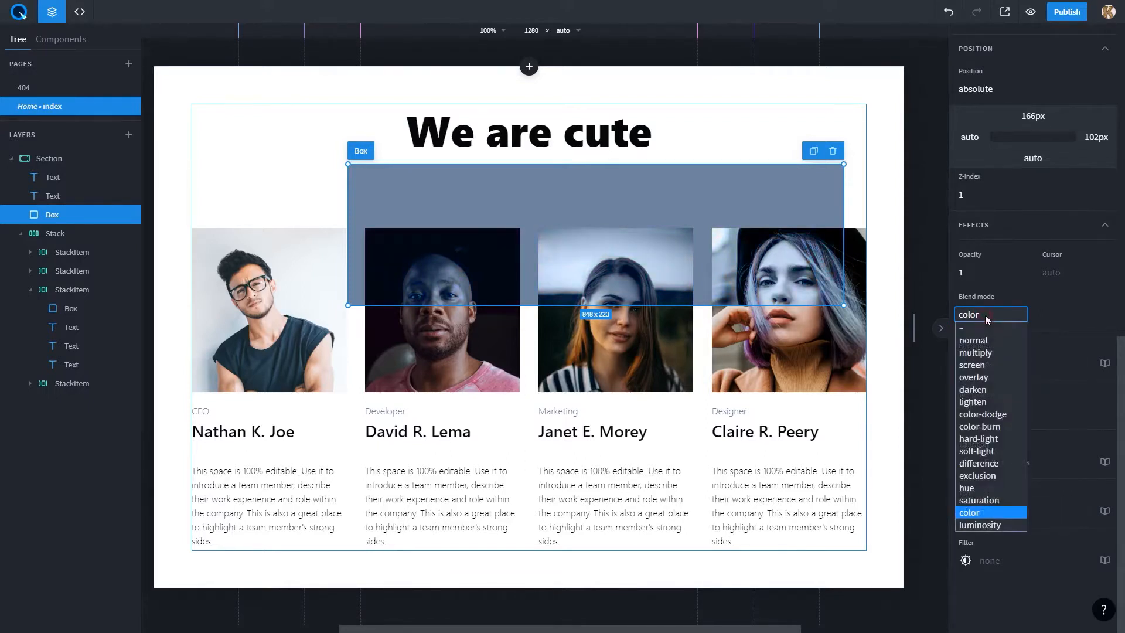
pyautogui.click(985, 315)
# - Hide the grey box by setting its display to none
pyautogui.scroll(10, 984, 315)
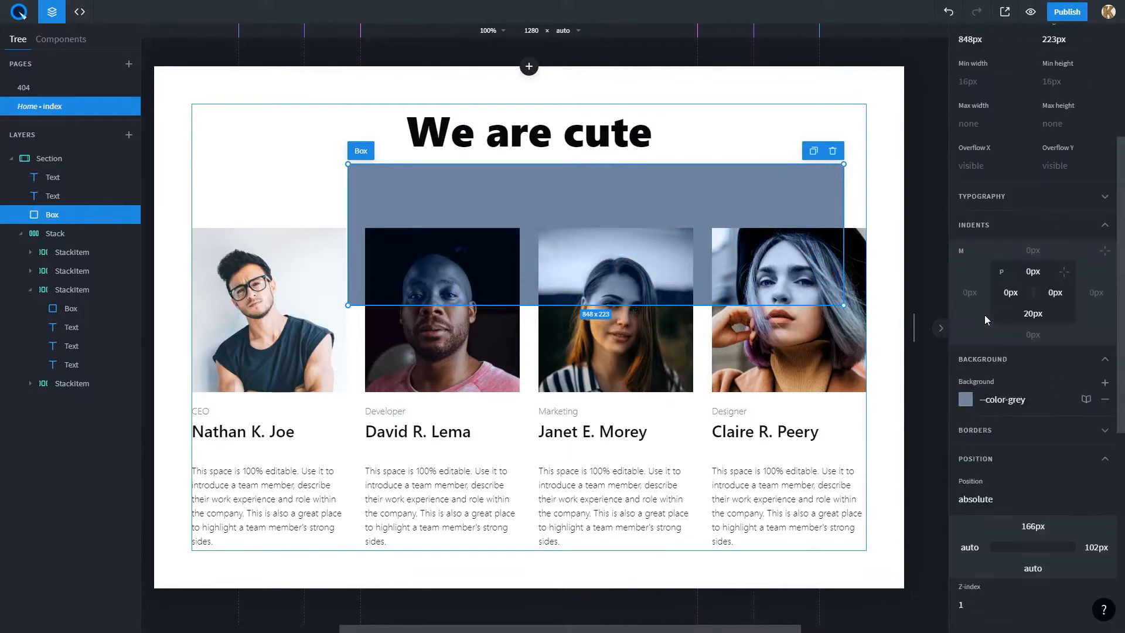
pyautogui.scroll(2, 984, 319)
pyautogui.click(982, 230)
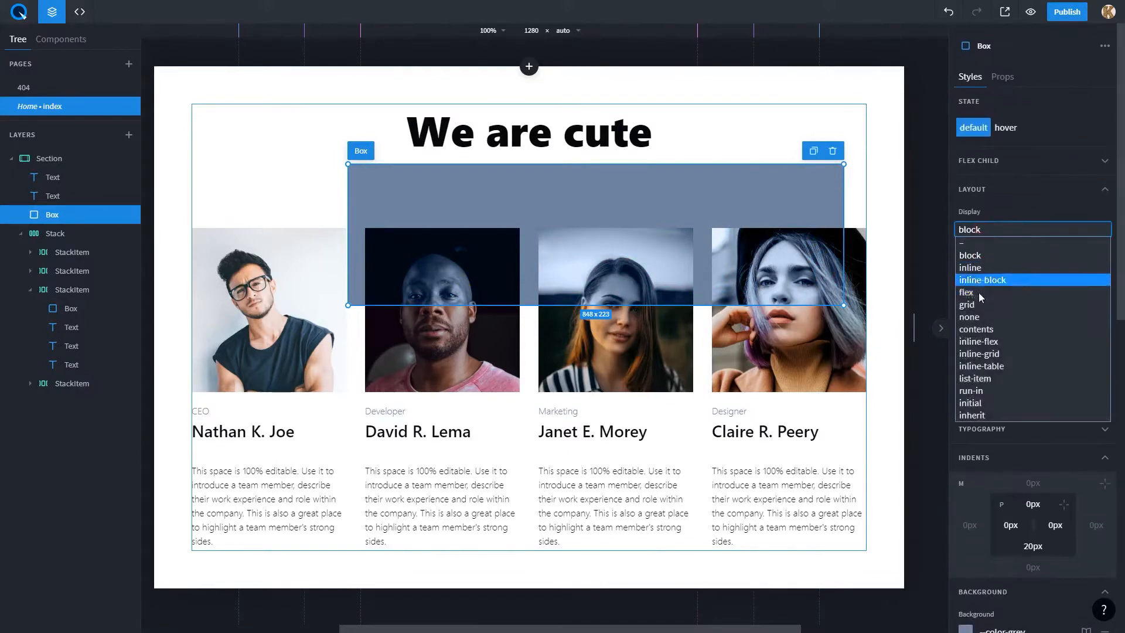
pyautogui.click(983, 317)
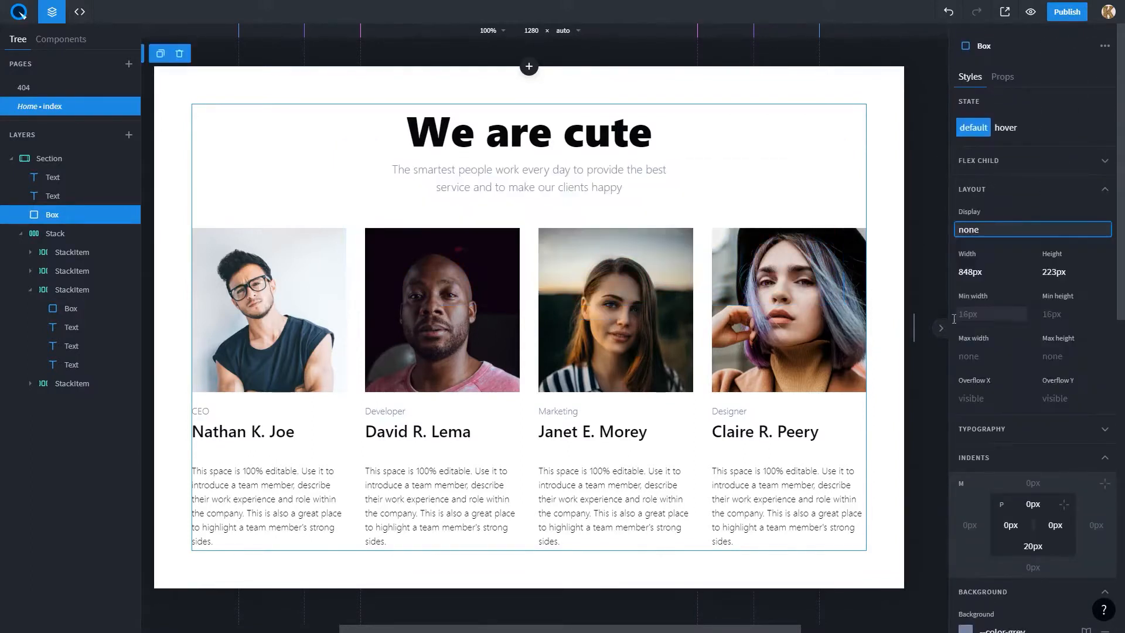
# - Add a box shadow to the Marketing photo box with horizontal and vertical offsets of 20px each
pyautogui.click(621, 302)
pyautogui.scroll(-8, 1049, 304)
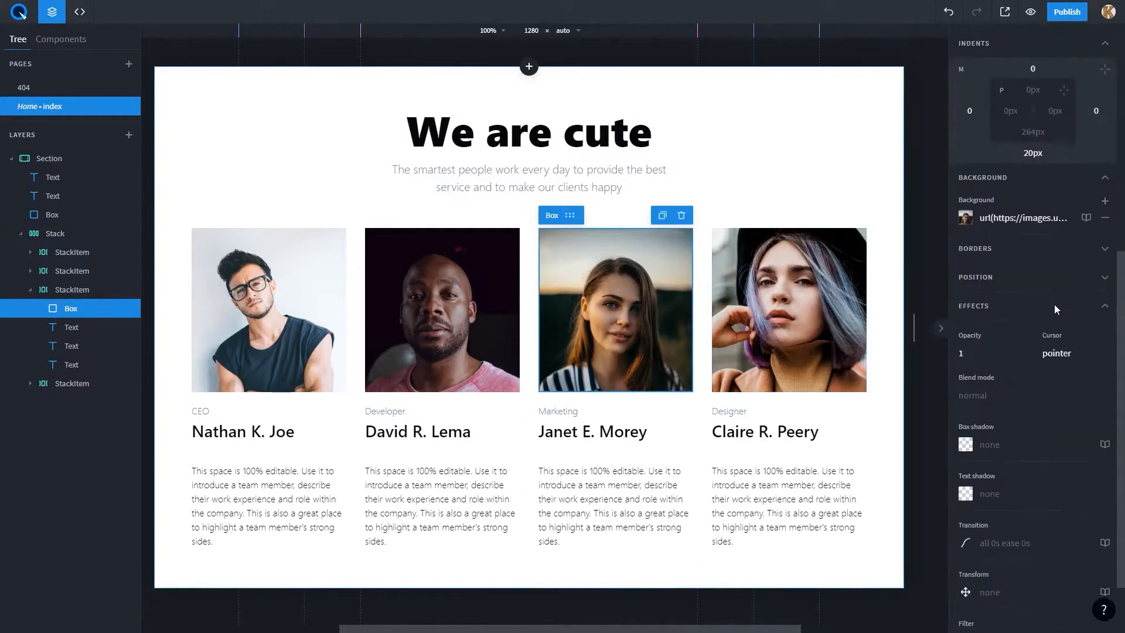
pyautogui.click(1002, 363)
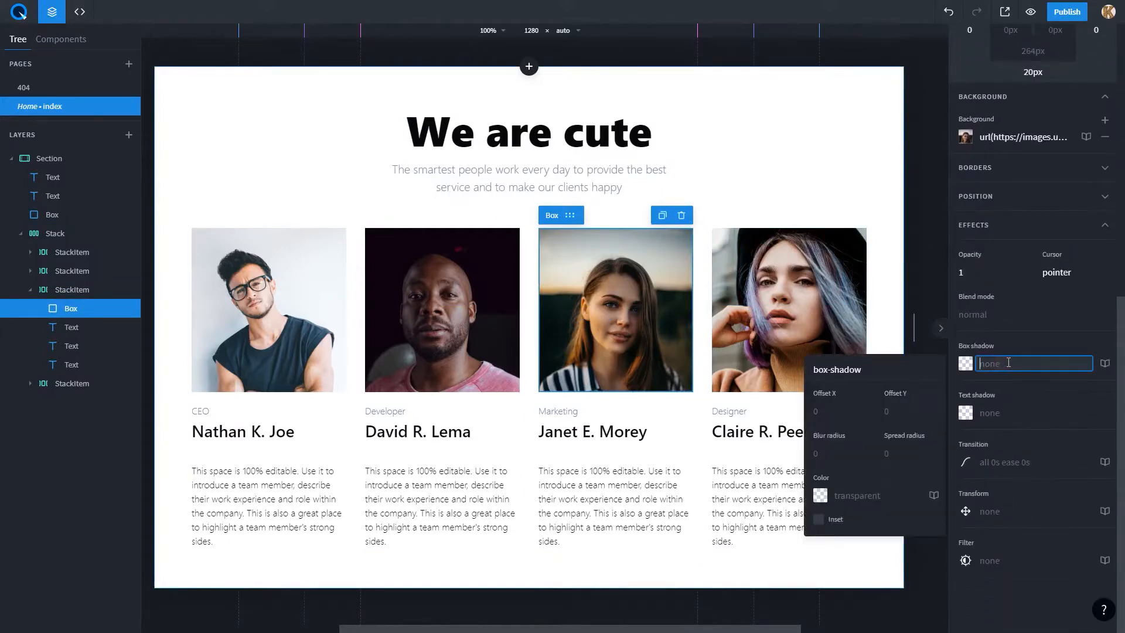
pyautogui.click(1106, 363)
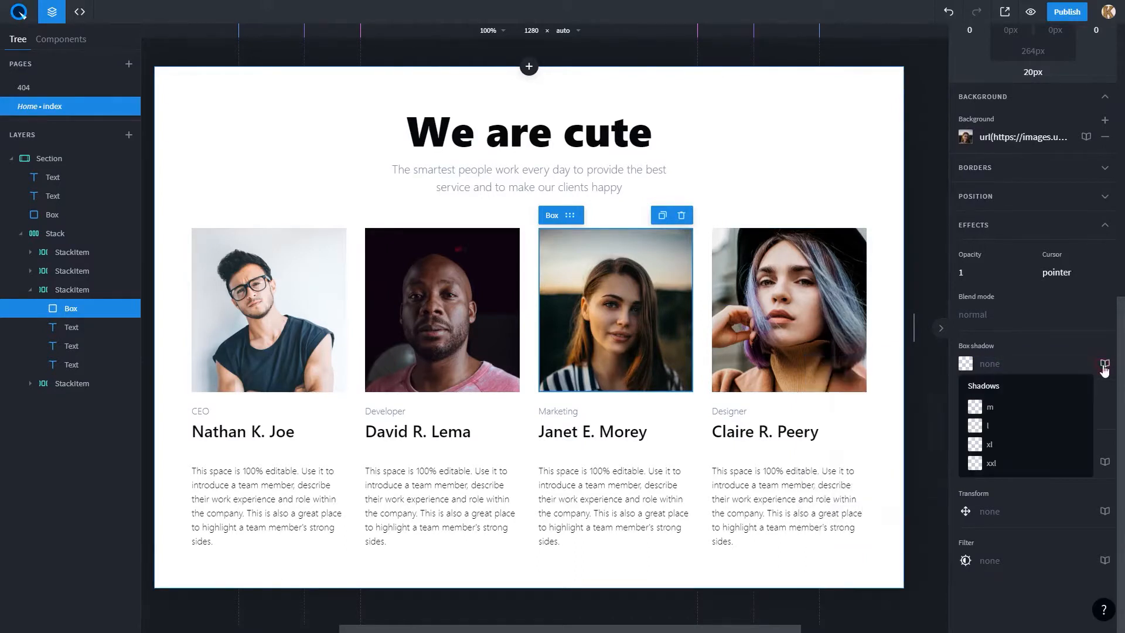
pyautogui.click(1005, 364)
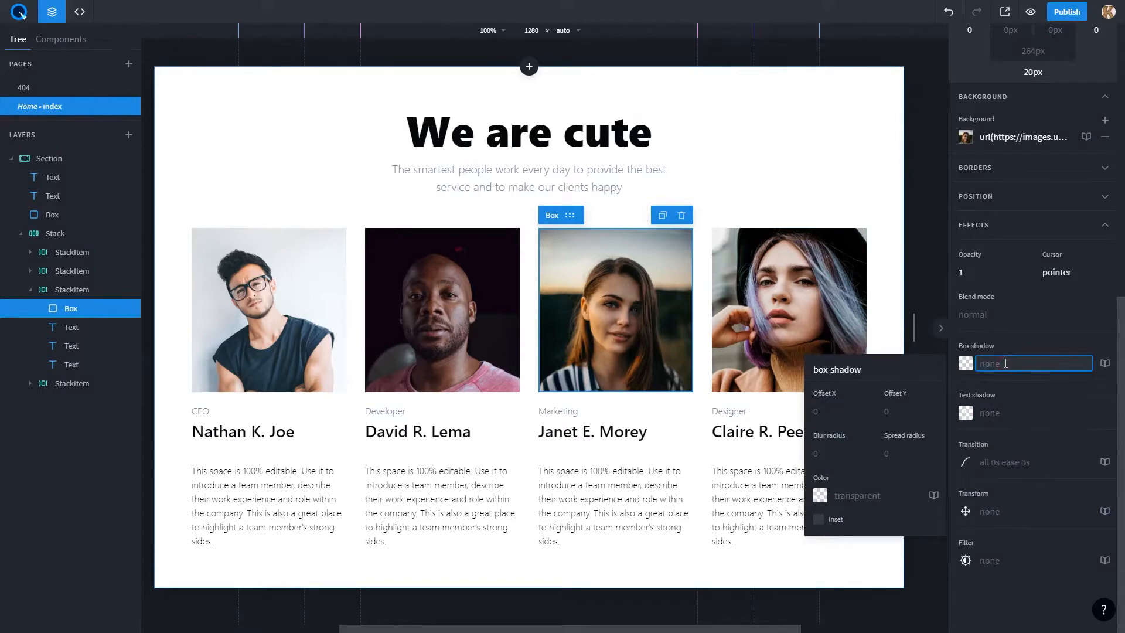
pyautogui.click(844, 410)
pyautogui.write('20px')
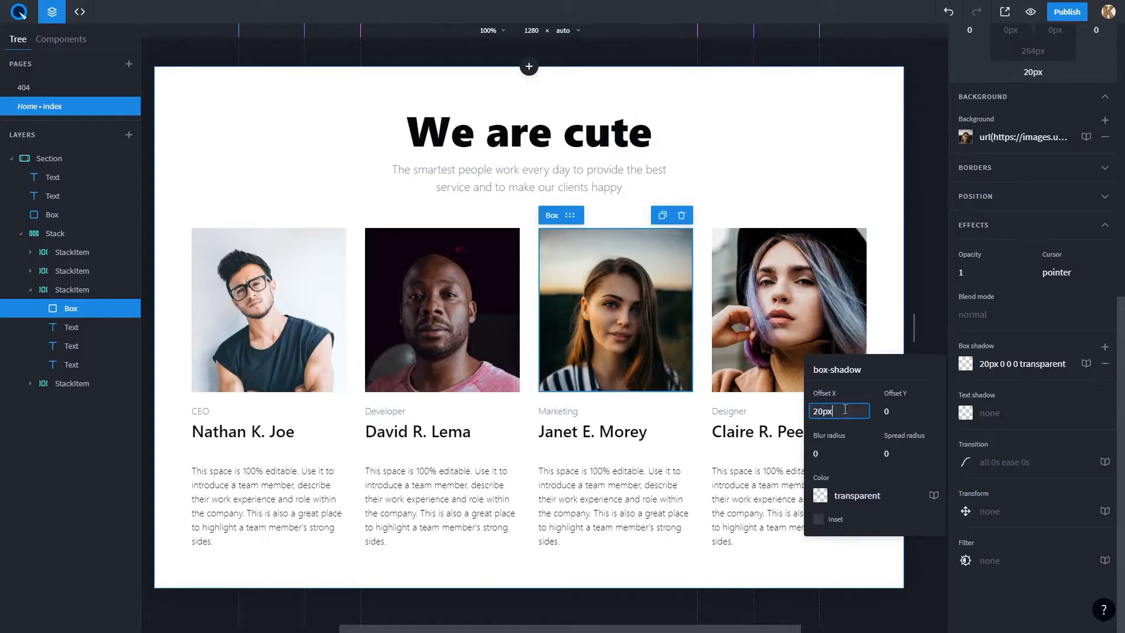
pyautogui.click(890, 411)
pyautogui.write('20px')
pyautogui.click(874, 388)
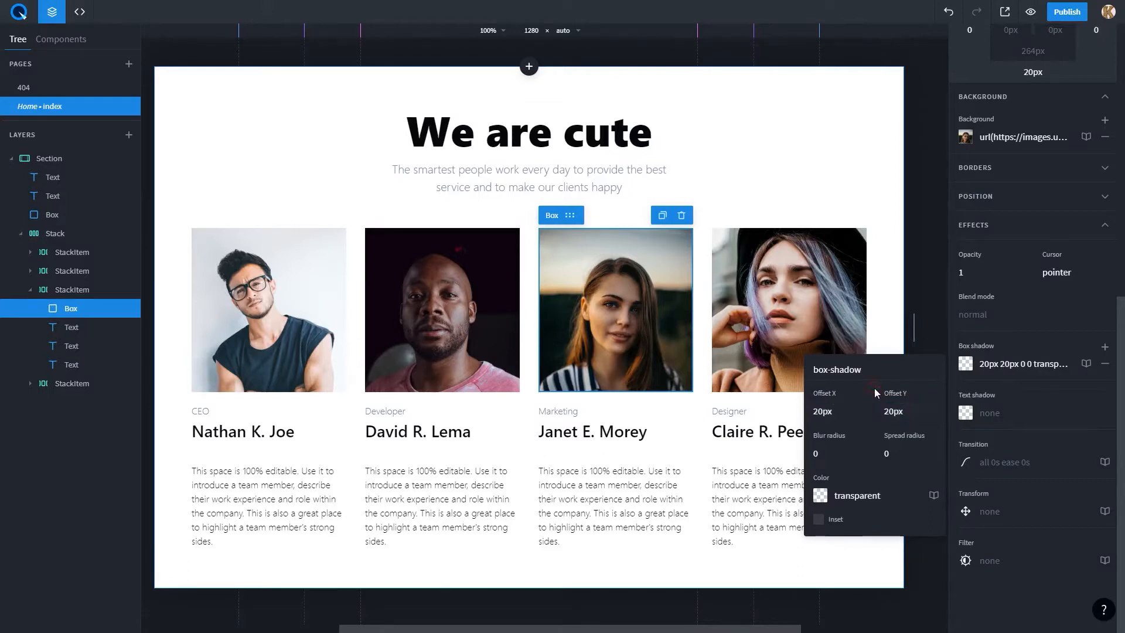
# - Set the box shadow's blur radius to 15px and its spread radius to 10px
pyautogui.click(811, 453)
pyautogui.write('15px')
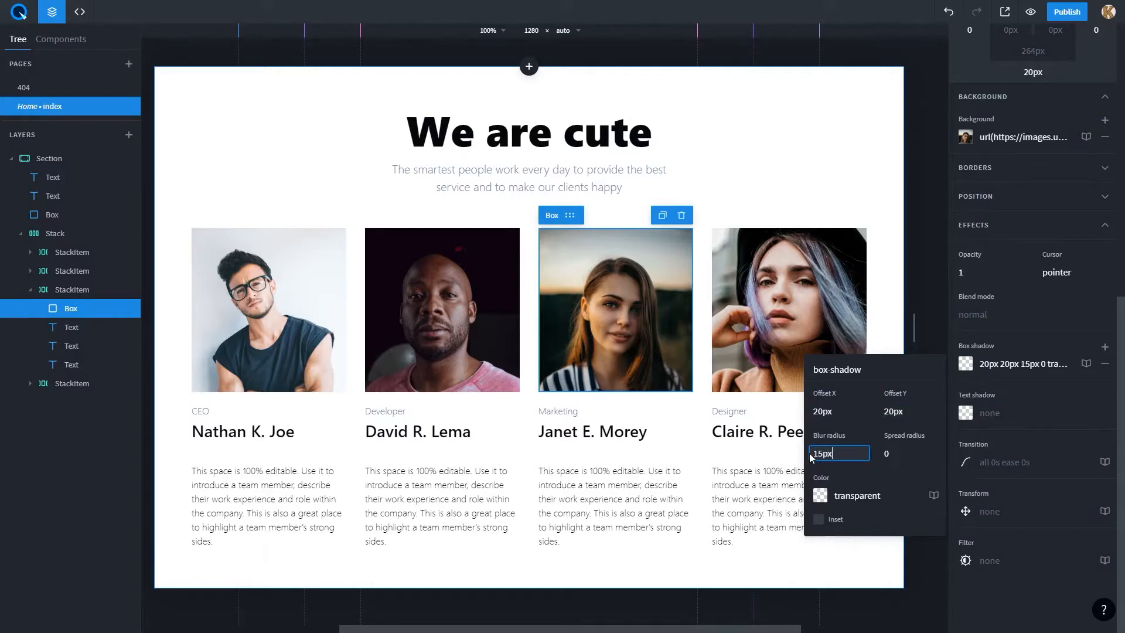
pyautogui.click(868, 441)
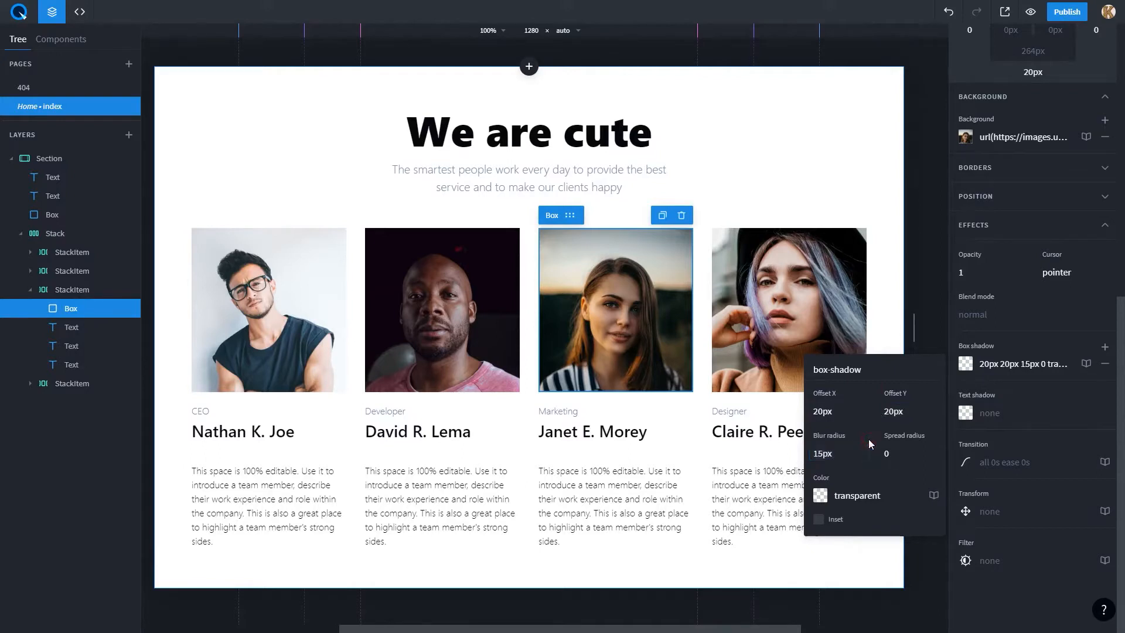
pyautogui.click(895, 455)
pyautogui.write('10')
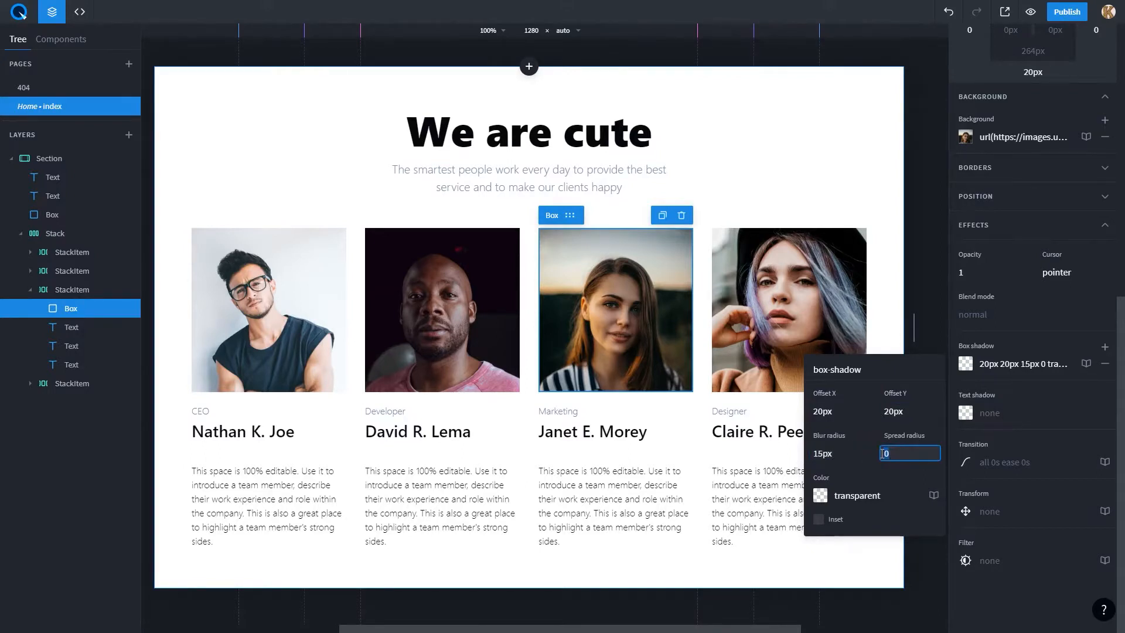
pyautogui.write('px')
pyautogui.press('Return')
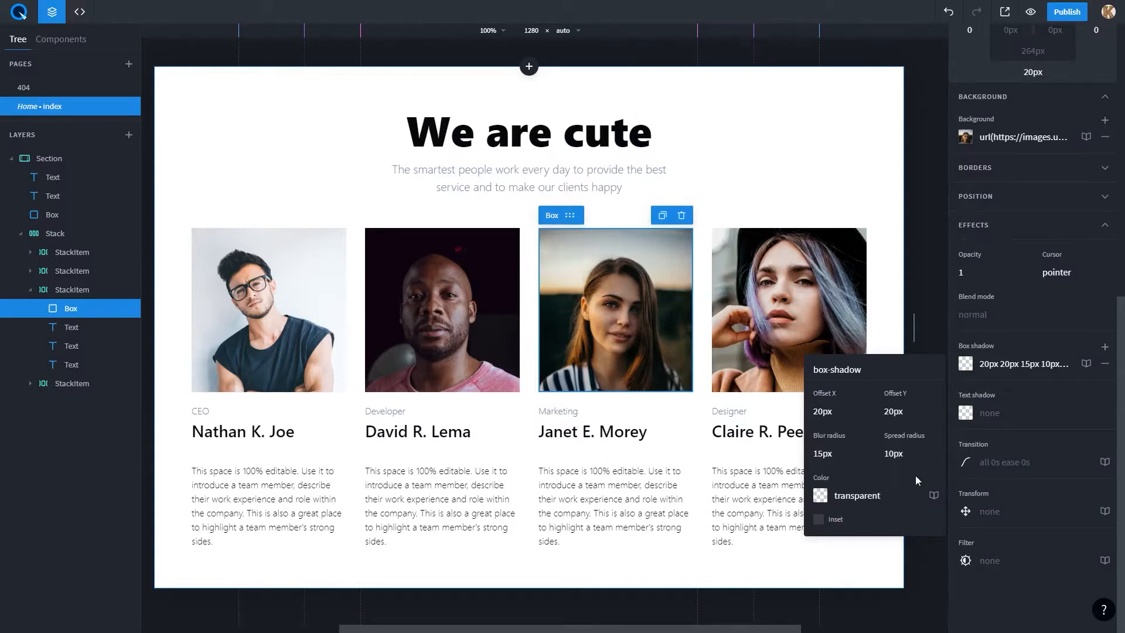
# - Color the Marketing photo box's shadow with the darkL2 color style
pyautogui.click(934, 497)
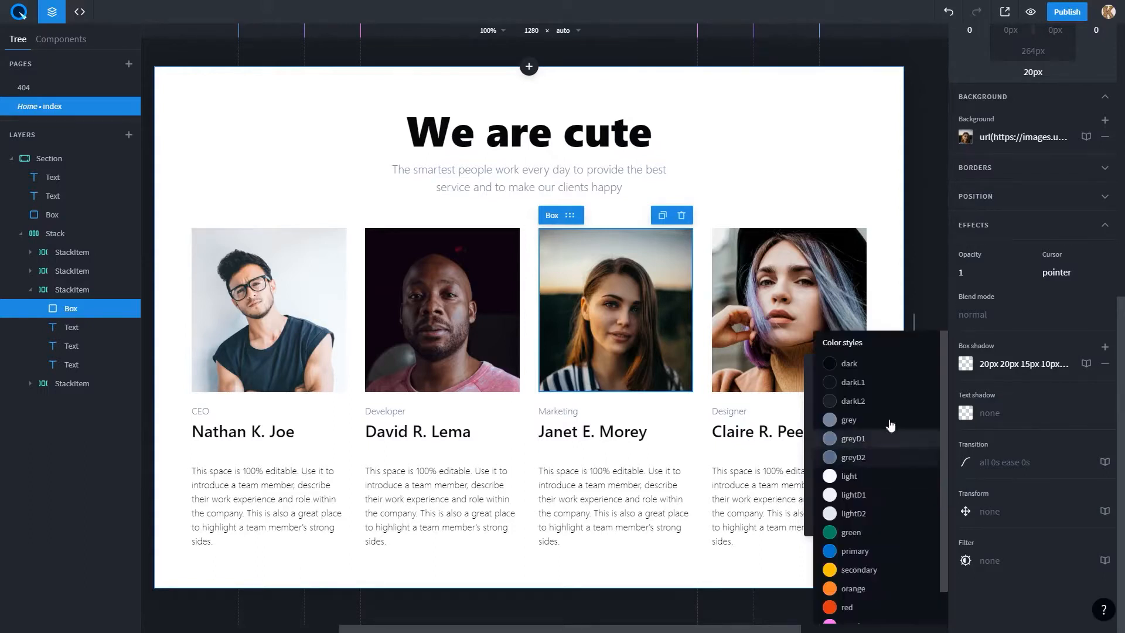
pyautogui.click(878, 365)
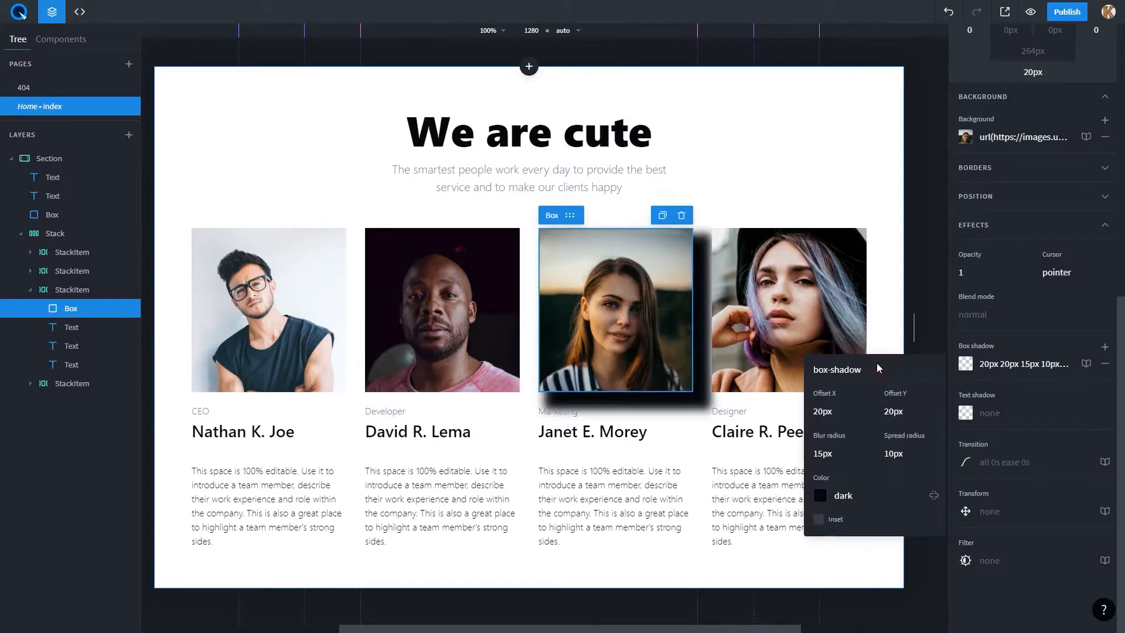
pyautogui.click(853, 498)
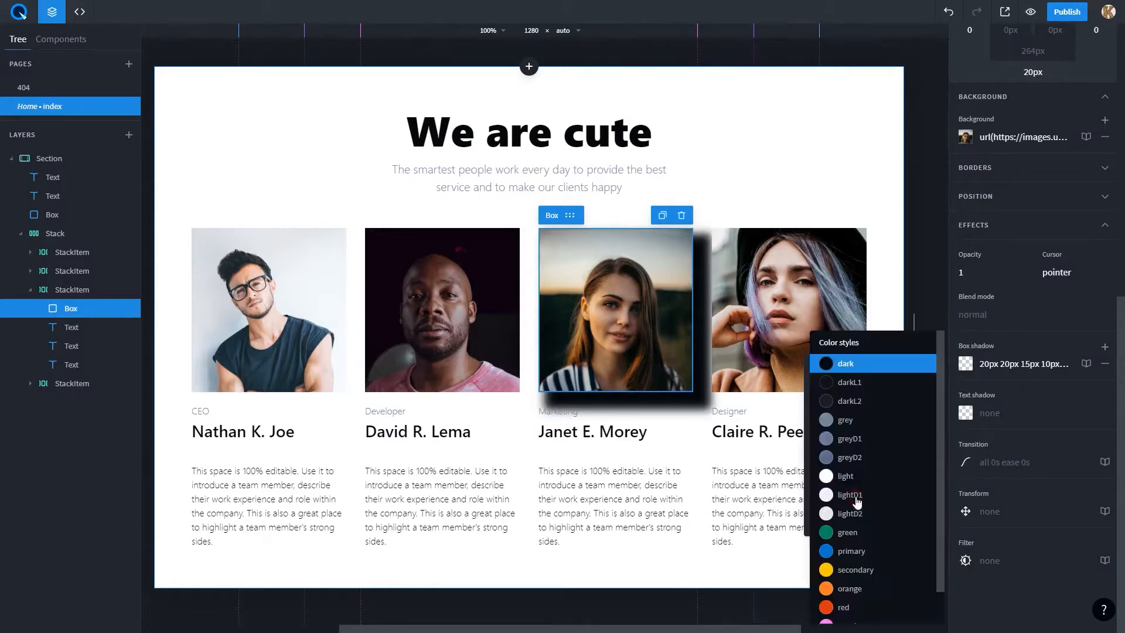
pyautogui.click(857, 401)
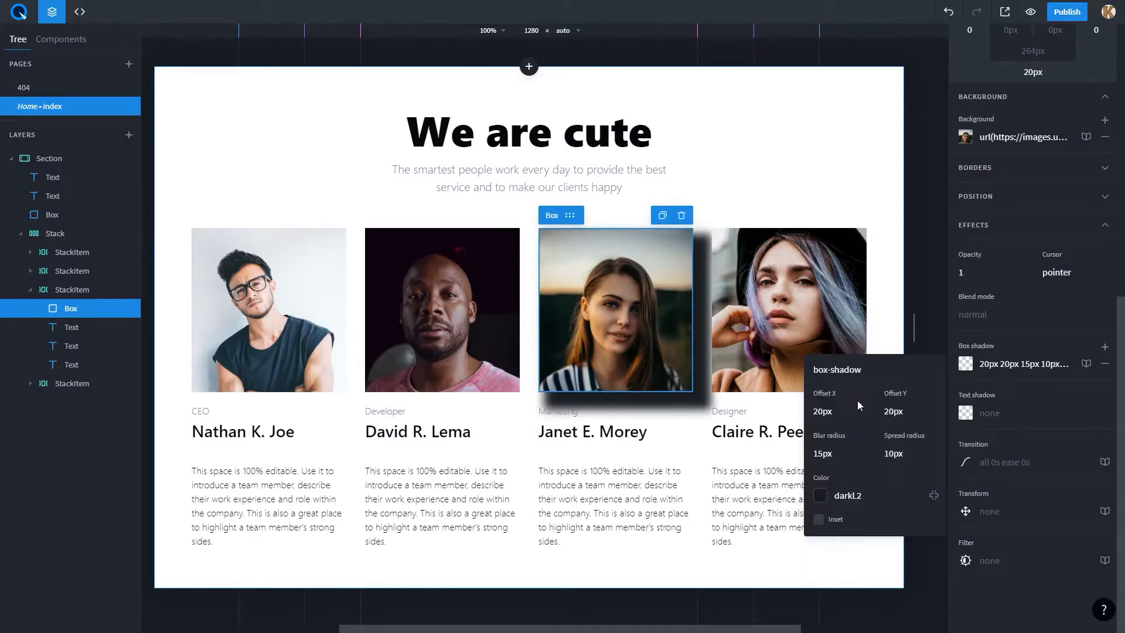
# - Try the inset option on the photo box's shadow and turn it back off
pyautogui.click(820, 520)
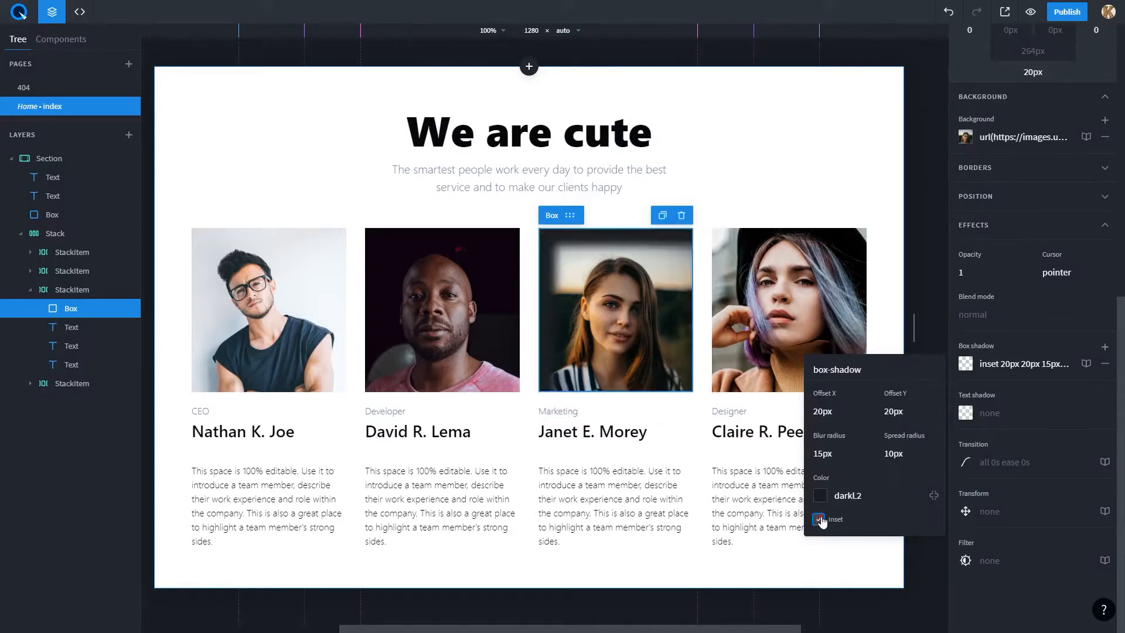
pyautogui.click(819, 519)
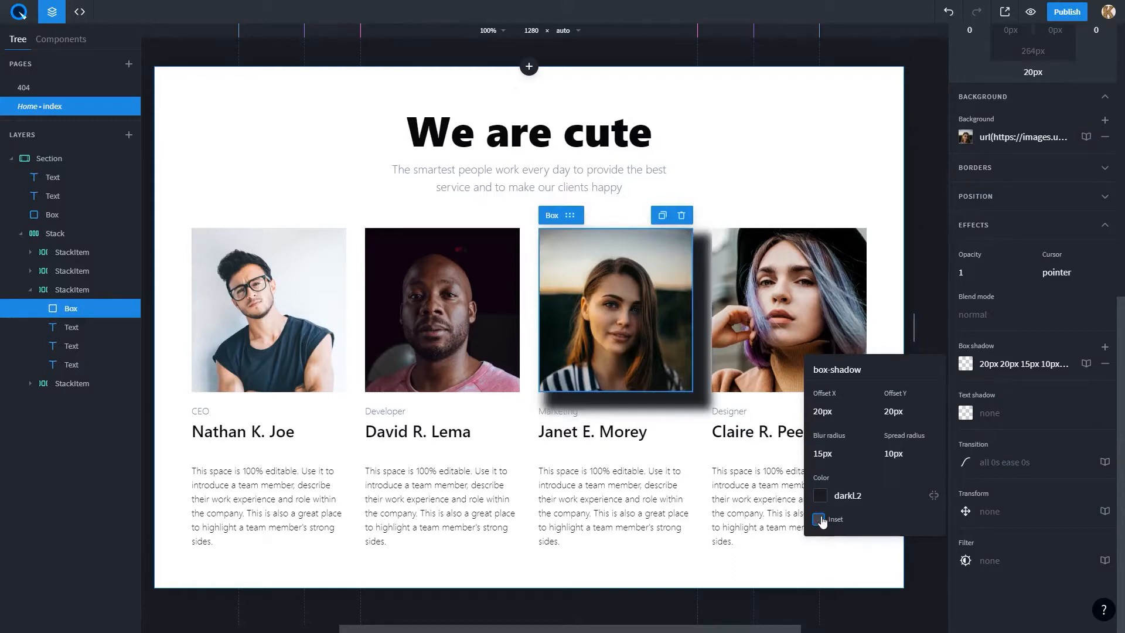
# - Add a second, empty box shadow to the Marketing photo box and check its saved shadow styles
pyautogui.click(1105, 349)
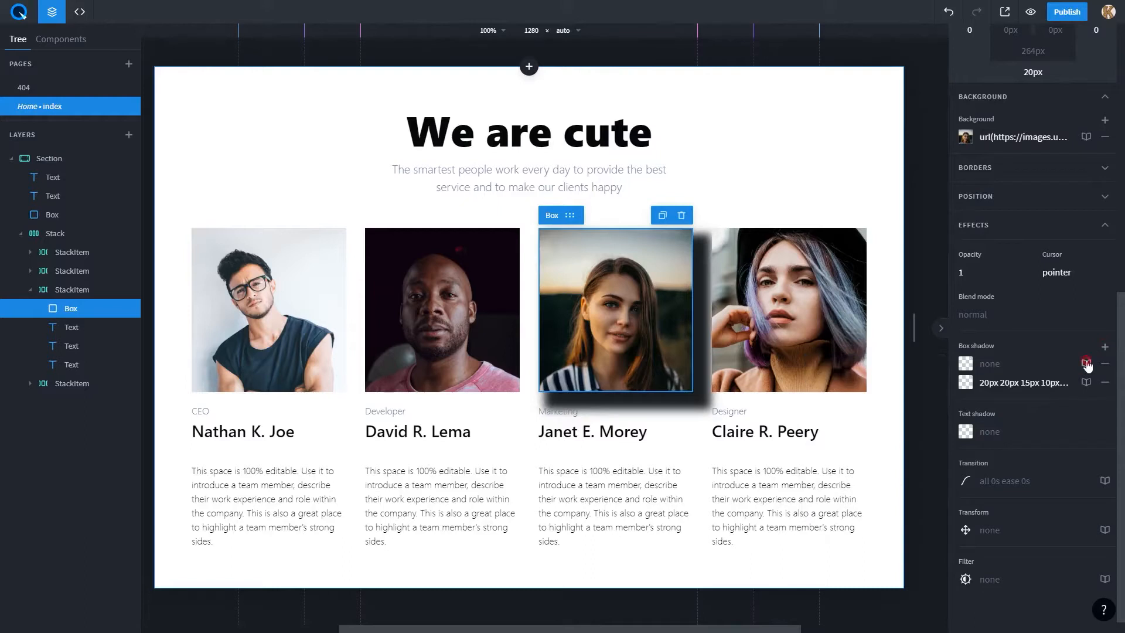
pyautogui.click(1086, 363)
pyautogui.click(1039, 440)
# - Add a text shadow to the "We are cute" heading with horizontal and vertical offsets of 10px each
pyautogui.click(568, 150)
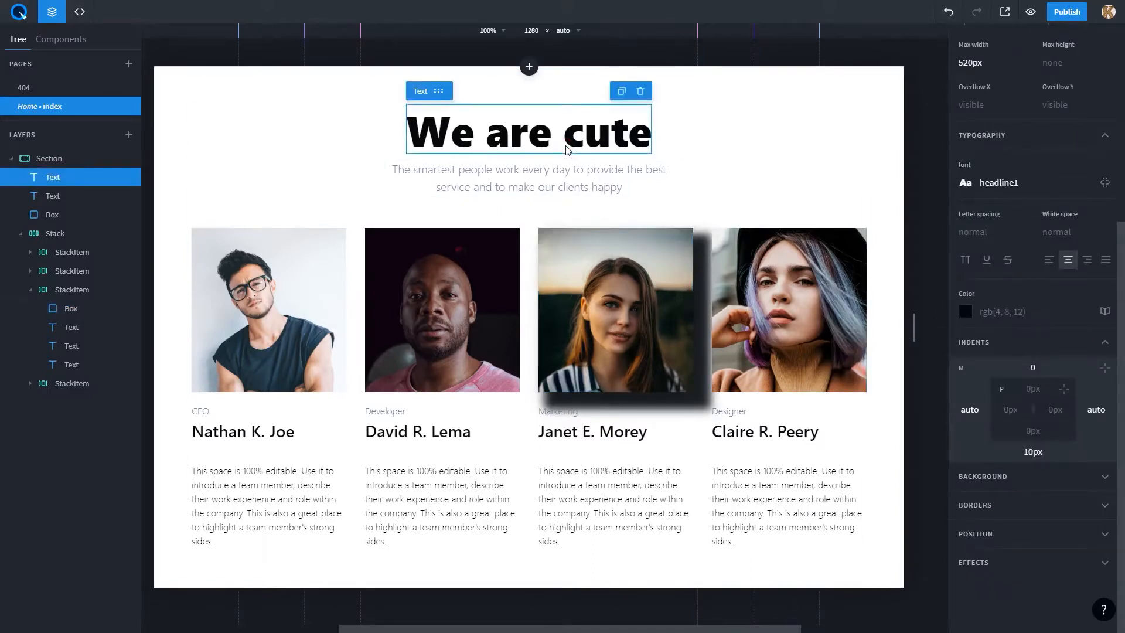
pyautogui.click(1003, 563)
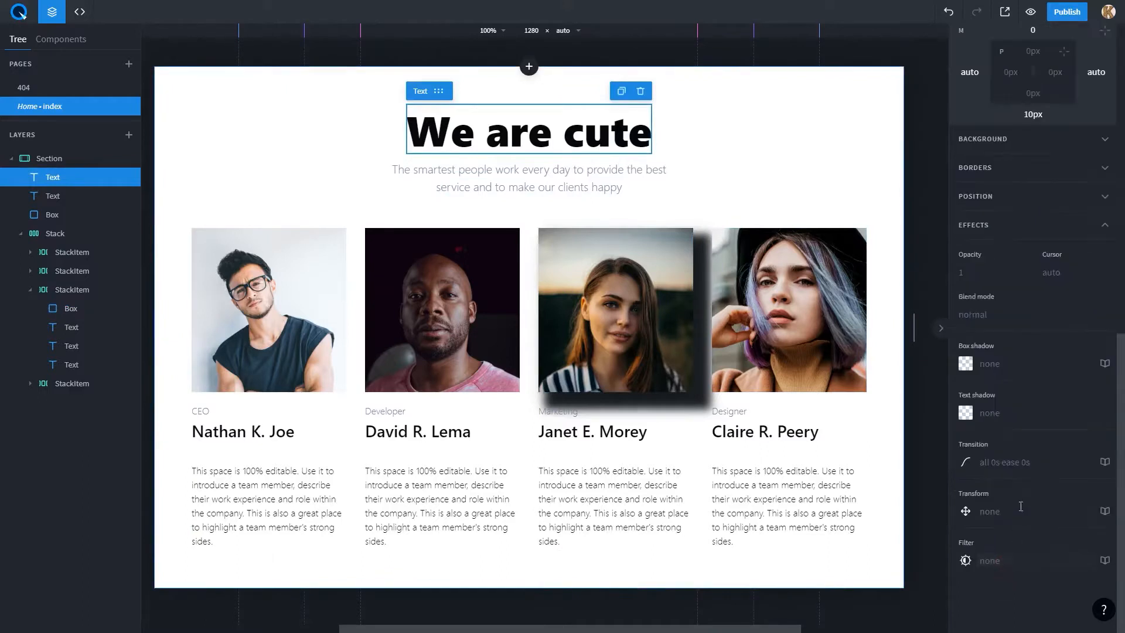
pyautogui.click(1006, 413)
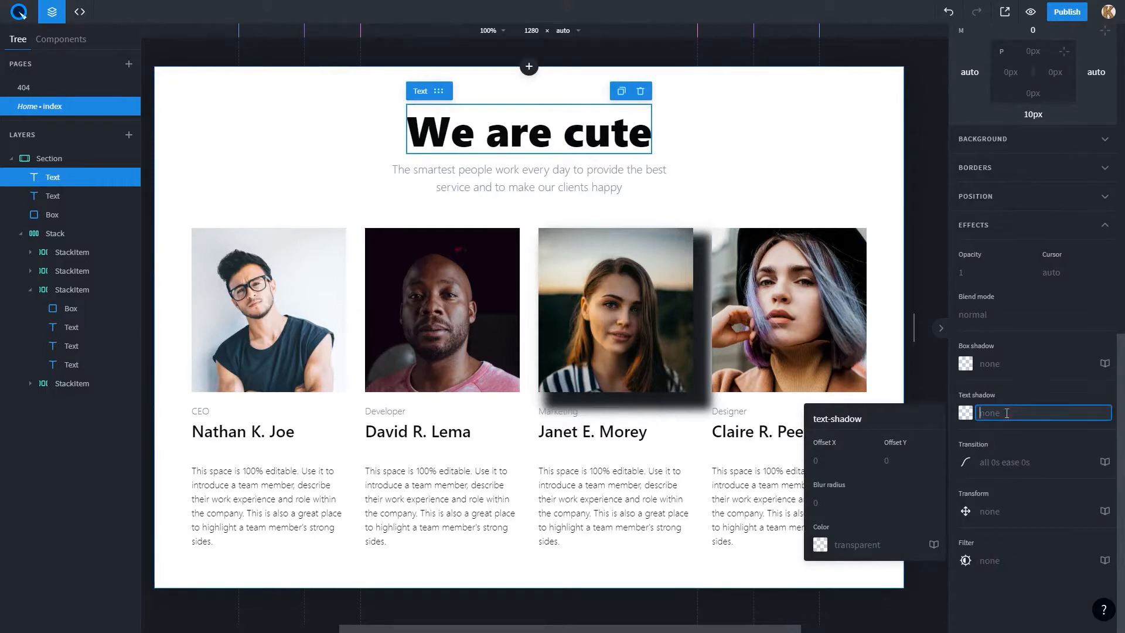
pyautogui.click(830, 457)
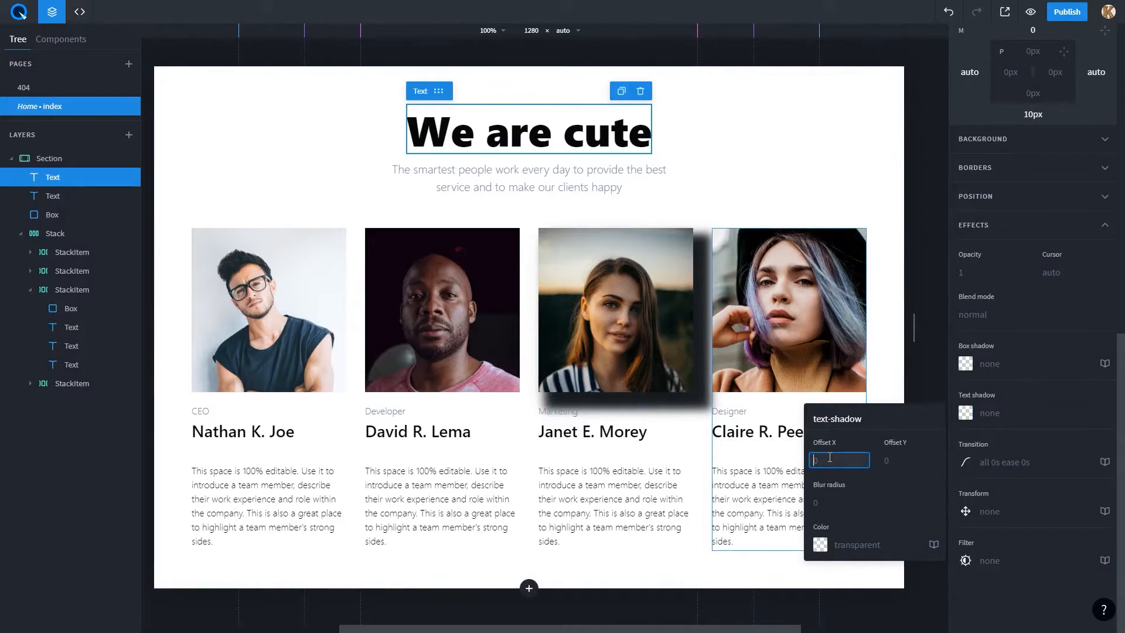
pyautogui.write('10px')
pyautogui.click(884, 461)
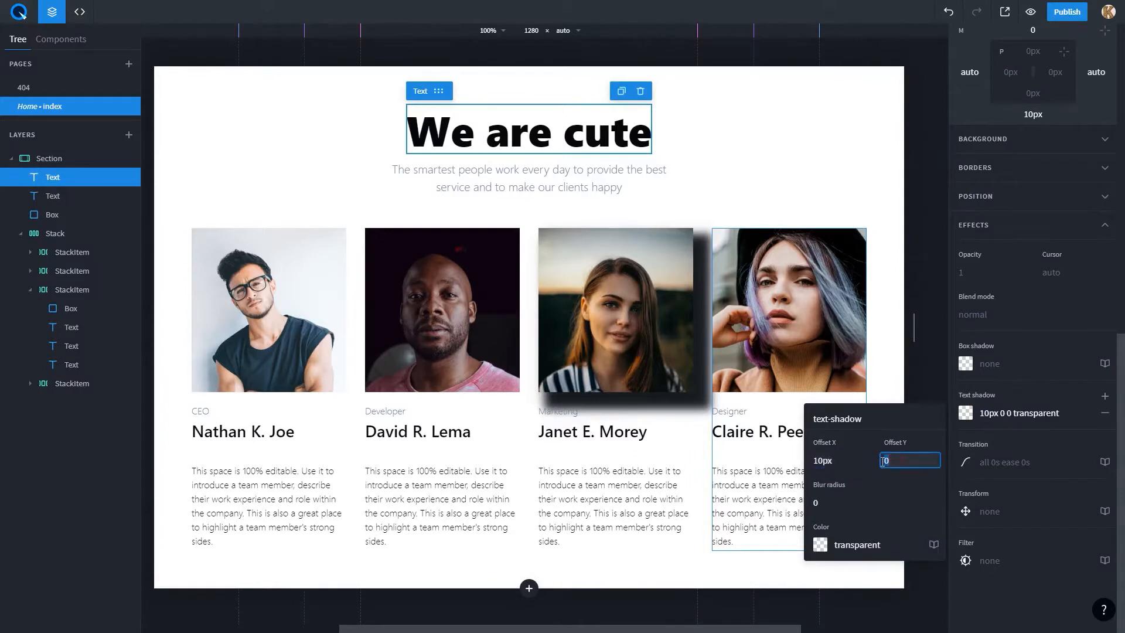
pyautogui.write('10px')
# - Set the heading's text shadow blur radius to 10px and its color to the greyD2 style
pyautogui.click(840, 503)
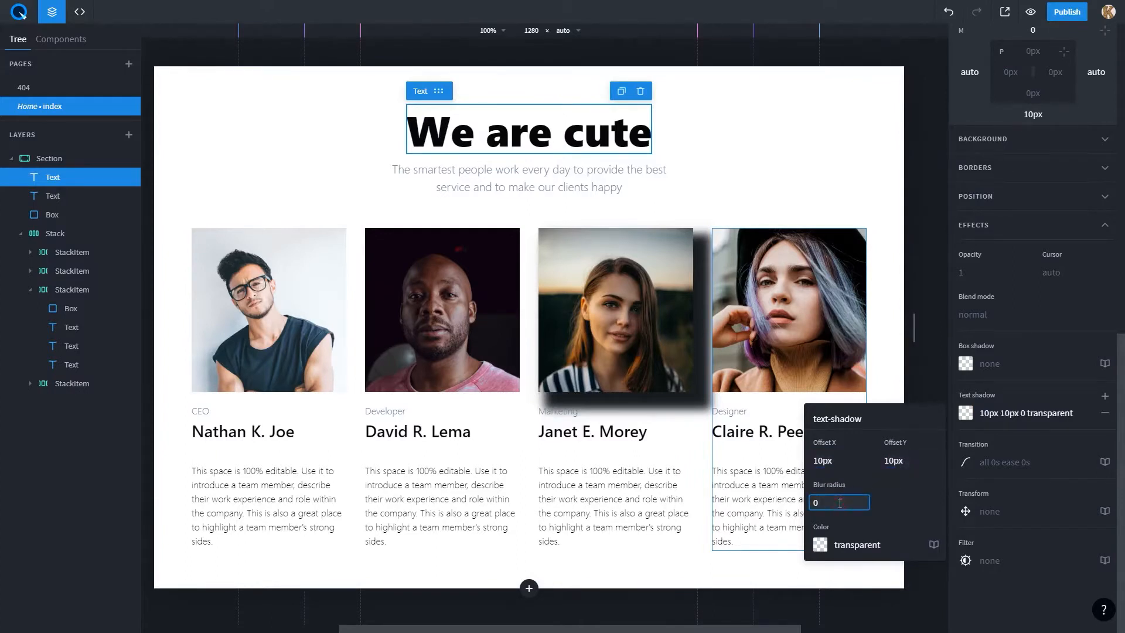
pyautogui.press('BackSpace')
pyautogui.write('10px')
pyautogui.click(933, 544)
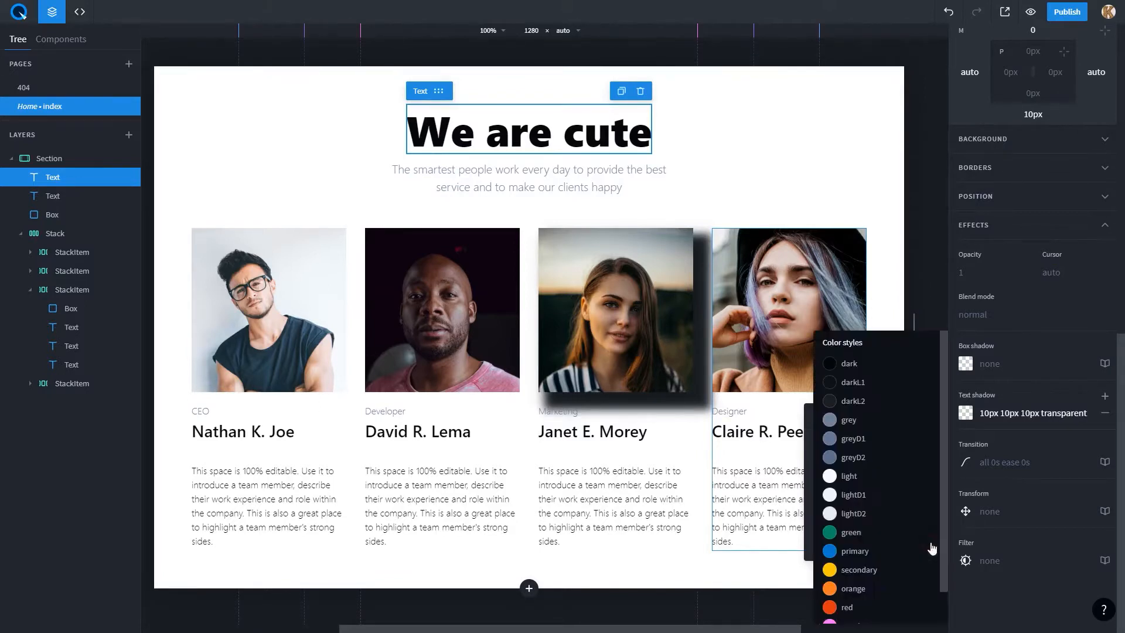
pyautogui.click(896, 457)
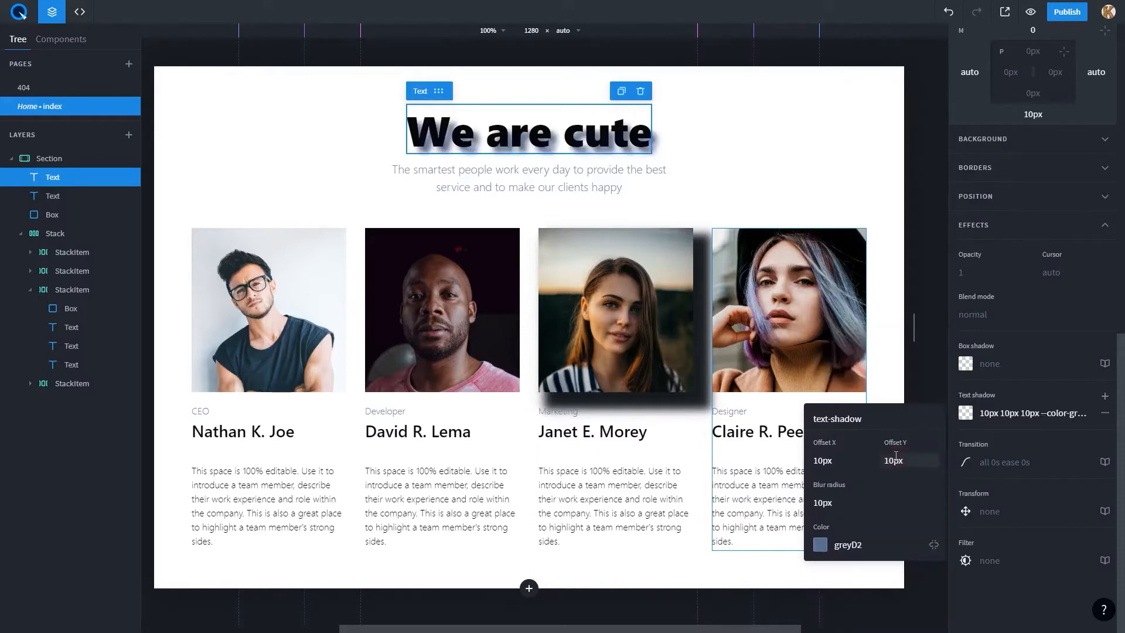
# - Add a second, empty text shadow to the heading and look at its settings
pyautogui.click(1106, 396)
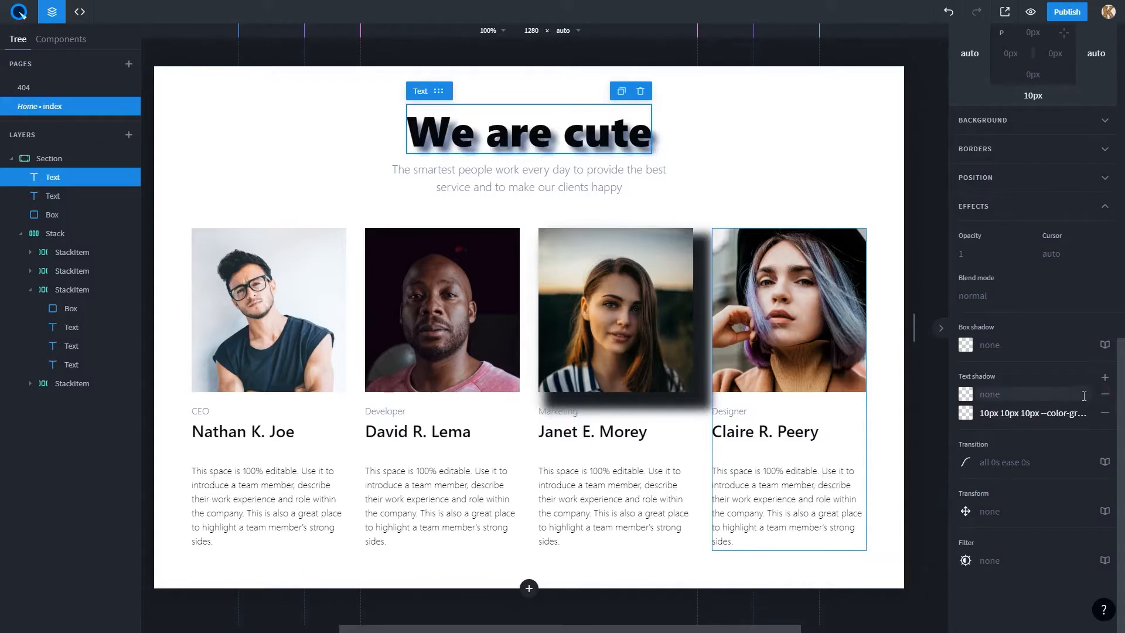
pyautogui.click(1078, 395)
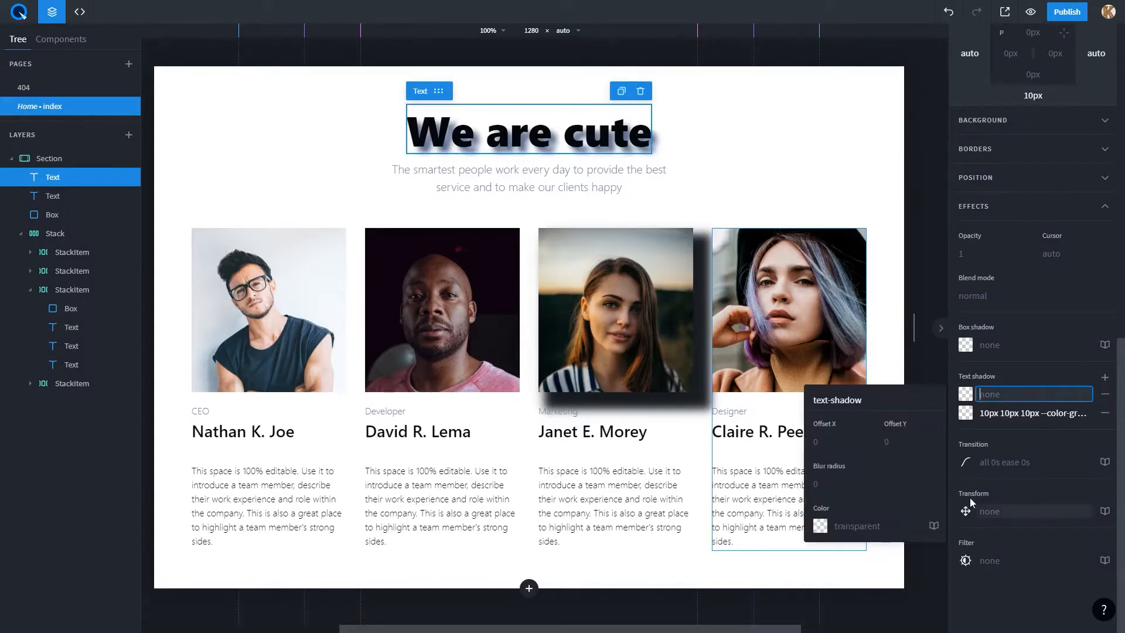
pyautogui.click(1006, 429)
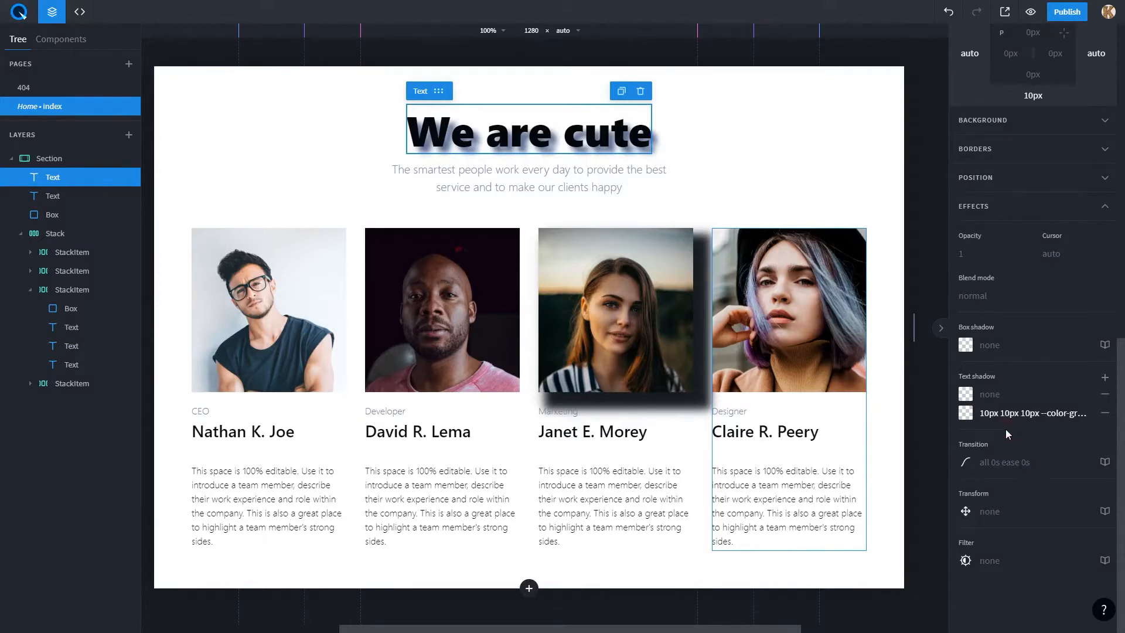
# - Set the hover-state text color of the subtitle below the heading to the red color style
pyautogui.click(597, 189)
pyautogui.scroll(5, 1024, 325)
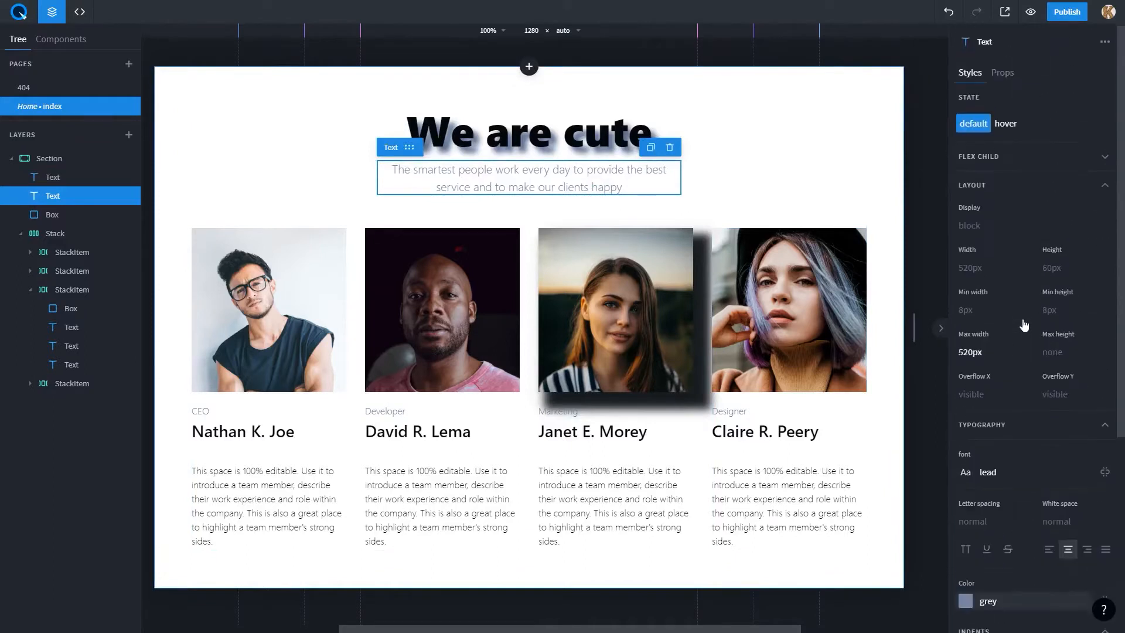
pyautogui.click(1007, 129)
pyautogui.scroll(-5, 1019, 282)
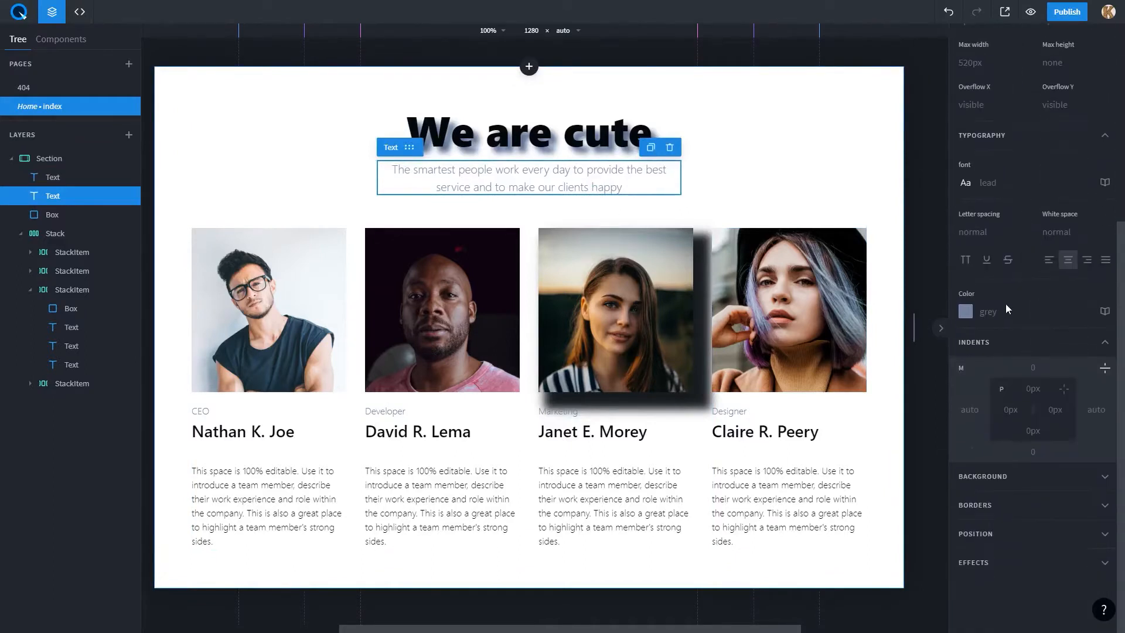
pyautogui.click(1113, 311)
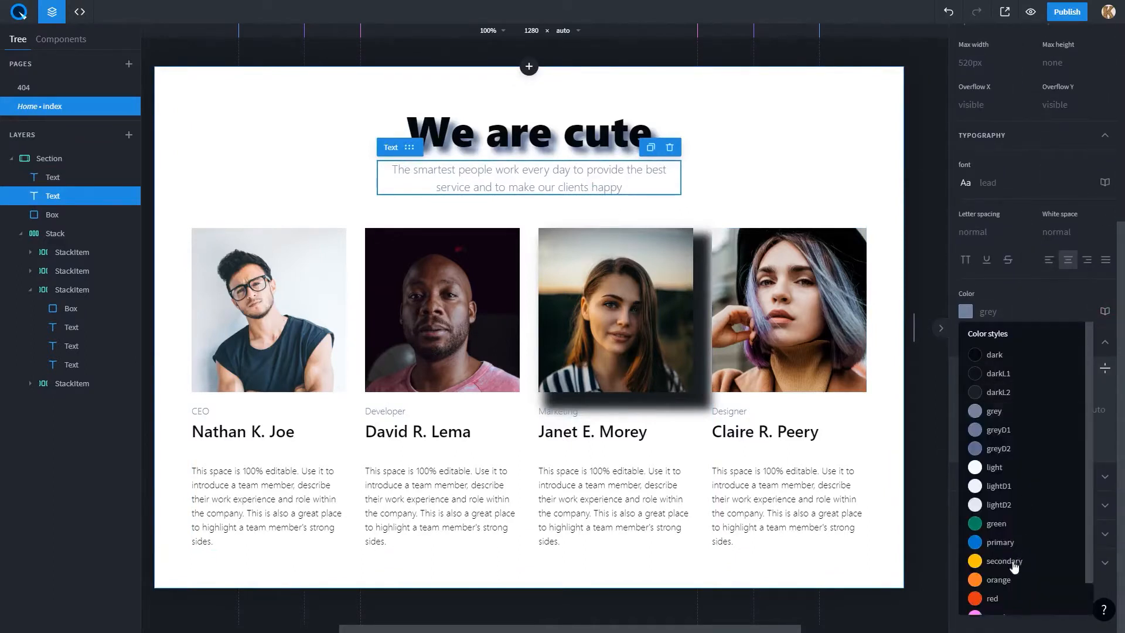
pyautogui.click(1012, 599)
# - Return the subtitle to its default state and apply the transformOut transition style to it
pyautogui.scroll(5, 1024, 301)
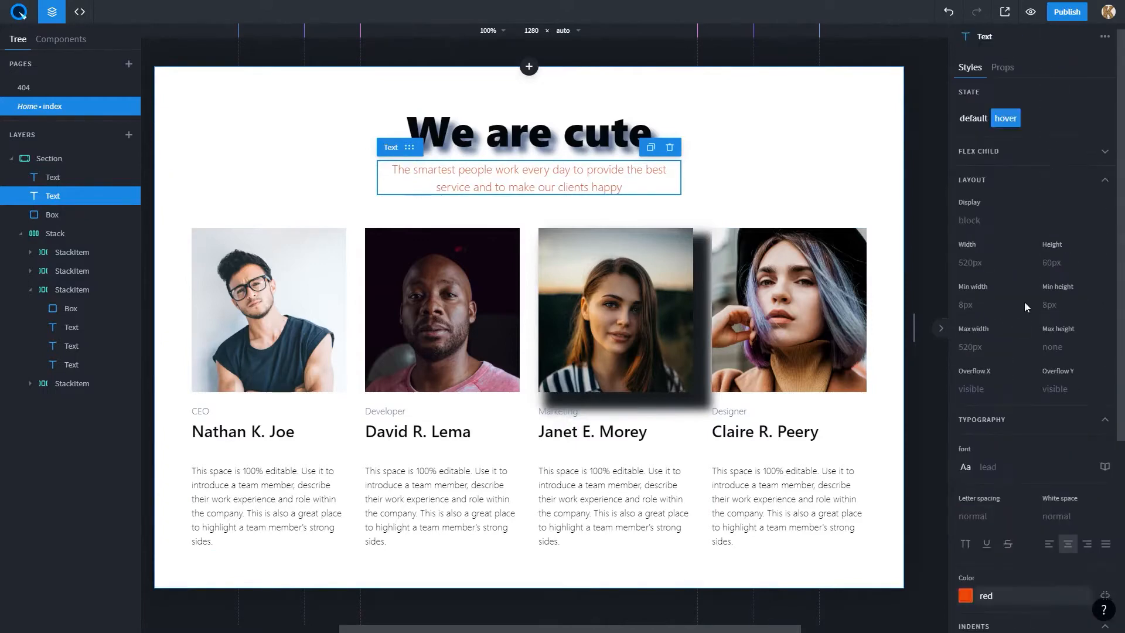
pyautogui.click(975, 129)
pyautogui.scroll(-5, 1026, 321)
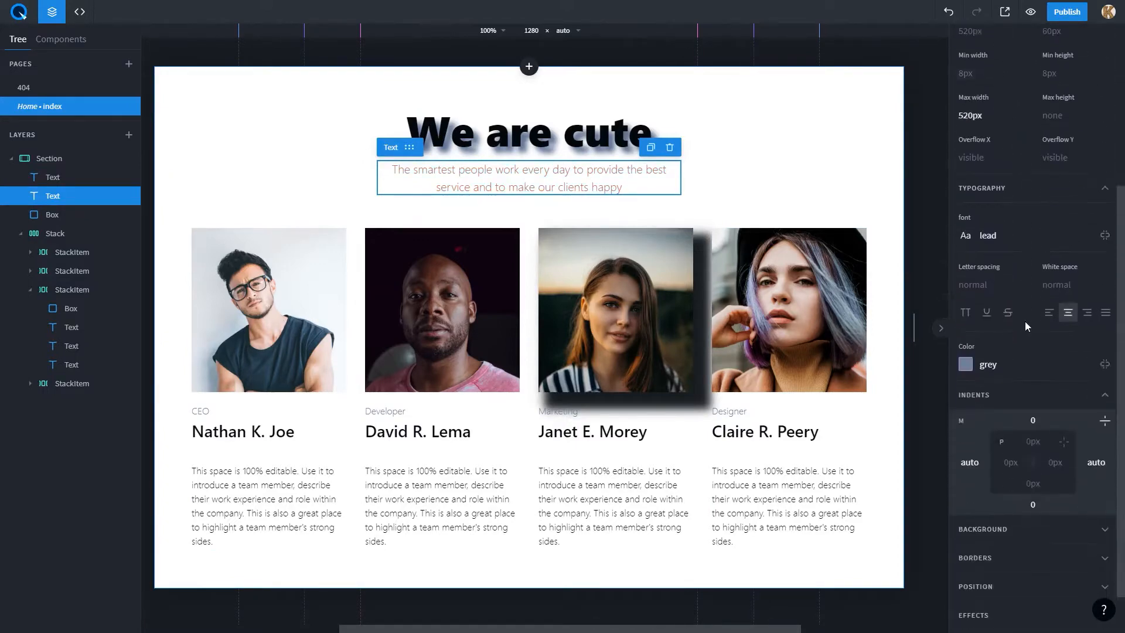
pyautogui.click(975, 563)
pyautogui.scroll(-6, 1024, 456)
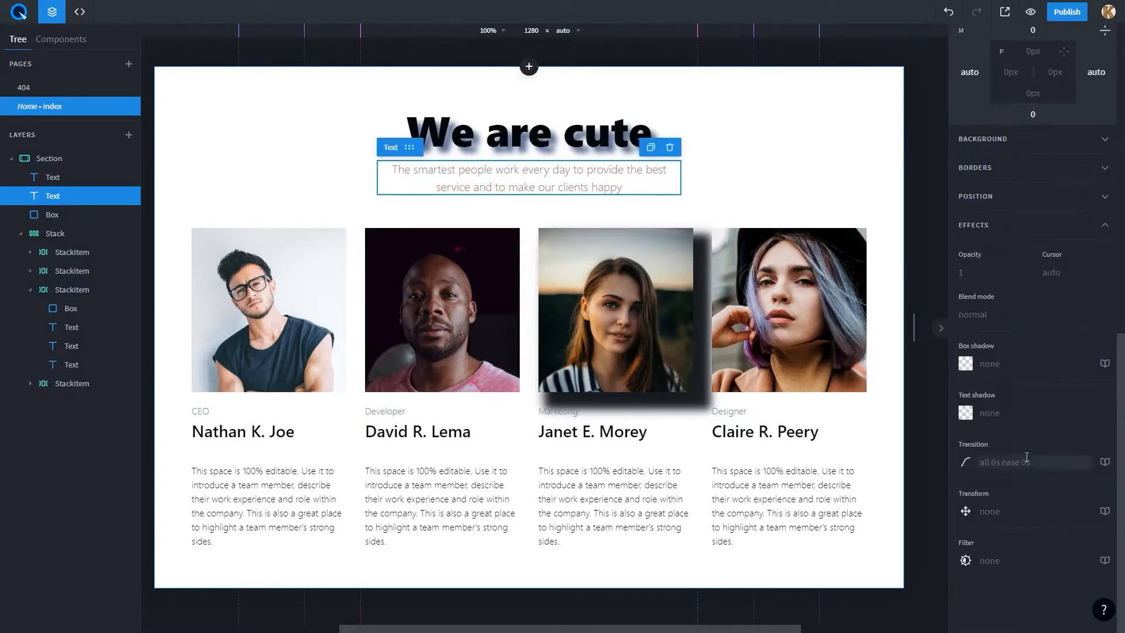
pyautogui.click(1028, 462)
pyautogui.click(1105, 461)
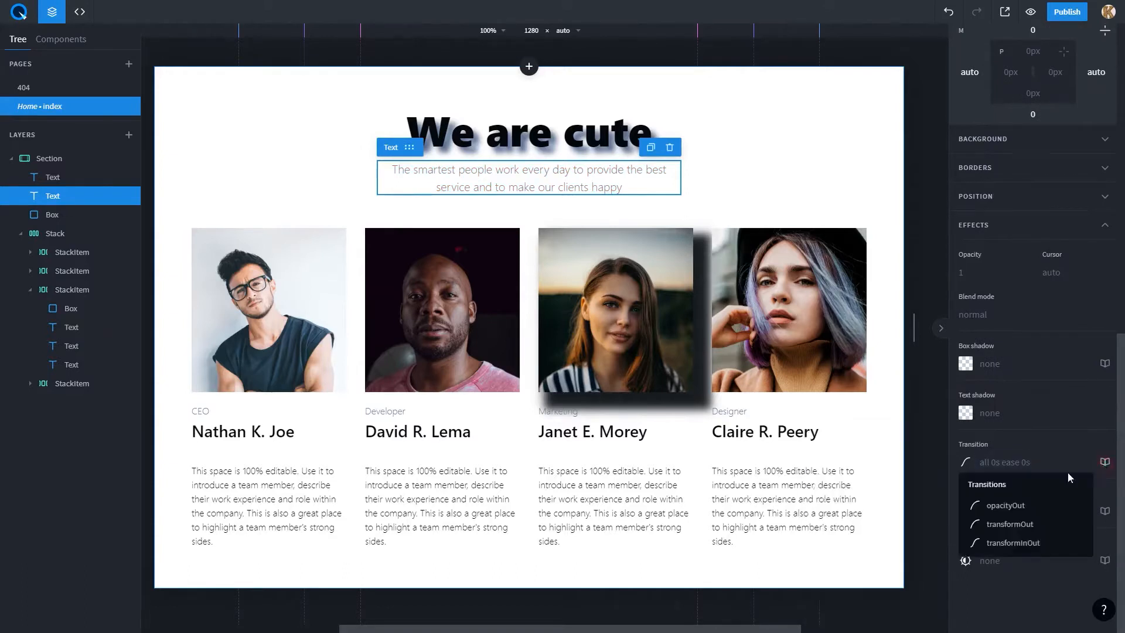
pyautogui.click(1018, 525)
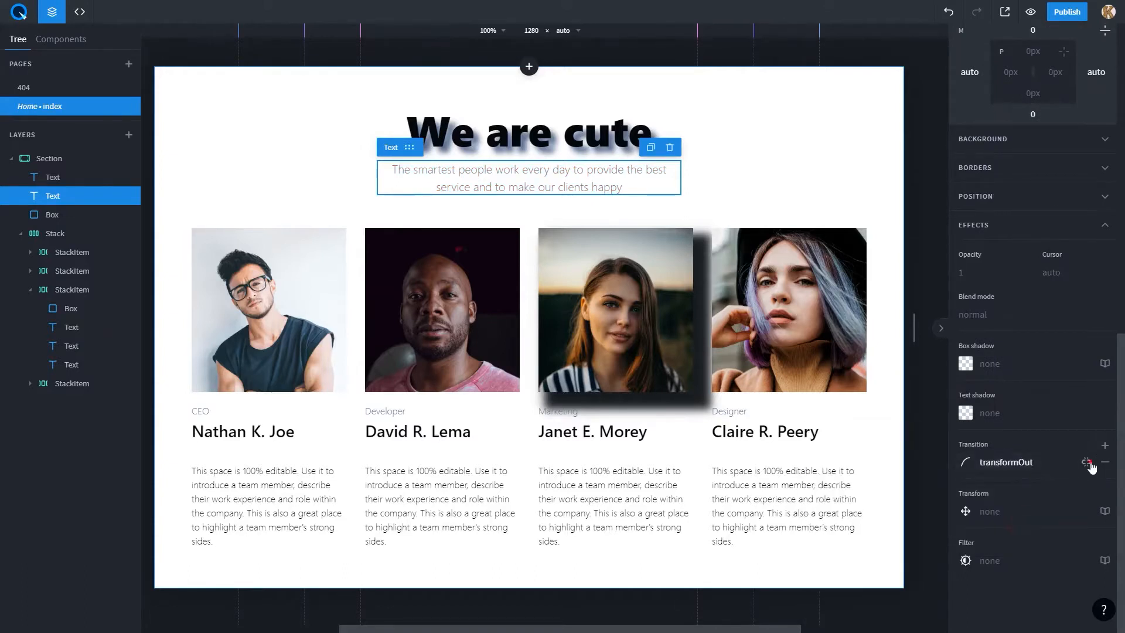
# - Change the subtitle transition's property to color and its timing function to easeInOut
pyautogui.click(1045, 462)
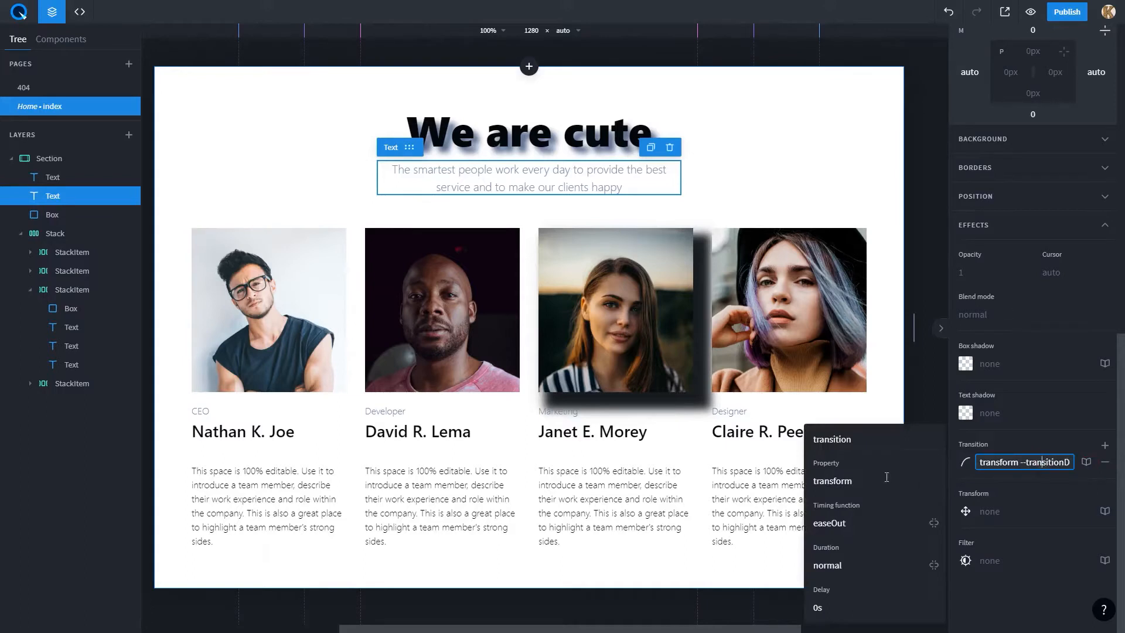
pyautogui.doubleClick(811, 481)
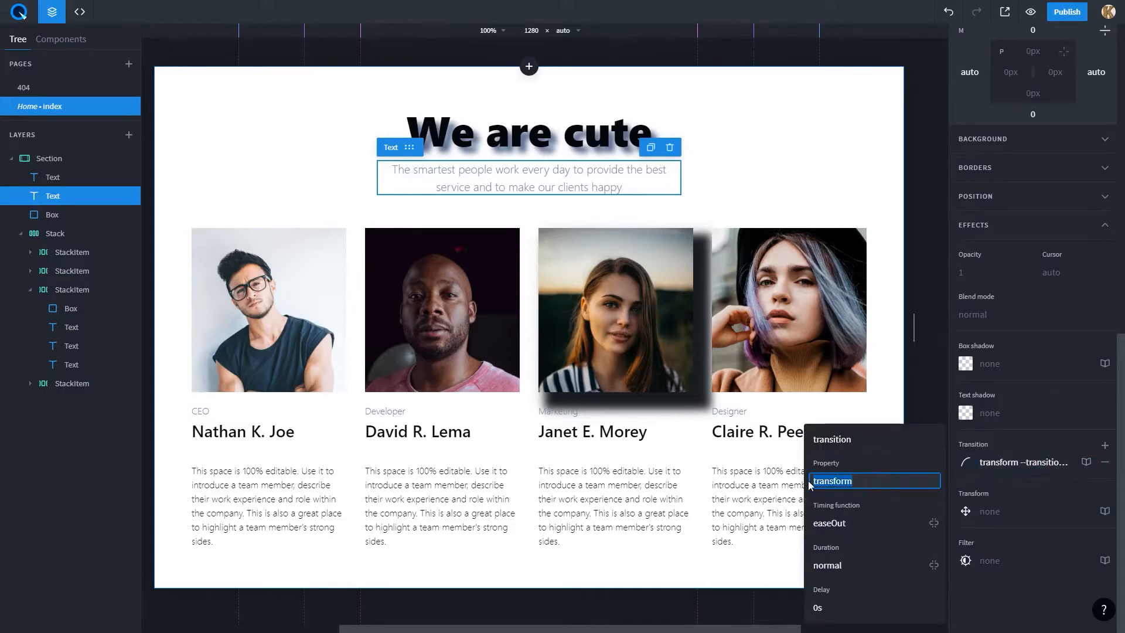
pyautogui.write('color')
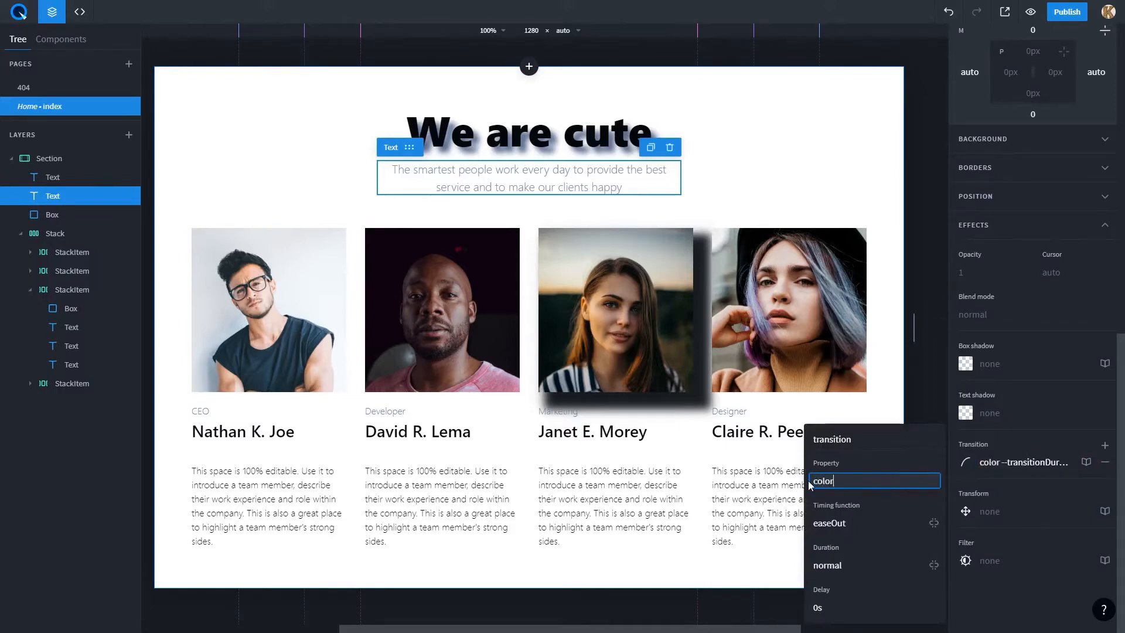
pyautogui.click(879, 526)
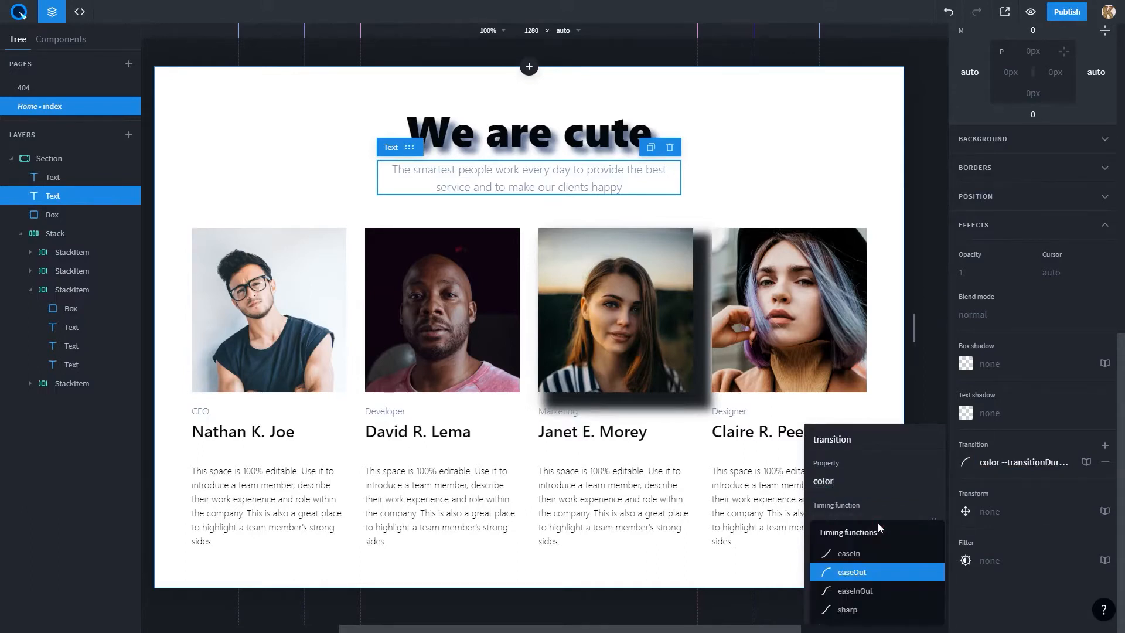
pyautogui.click(877, 587)
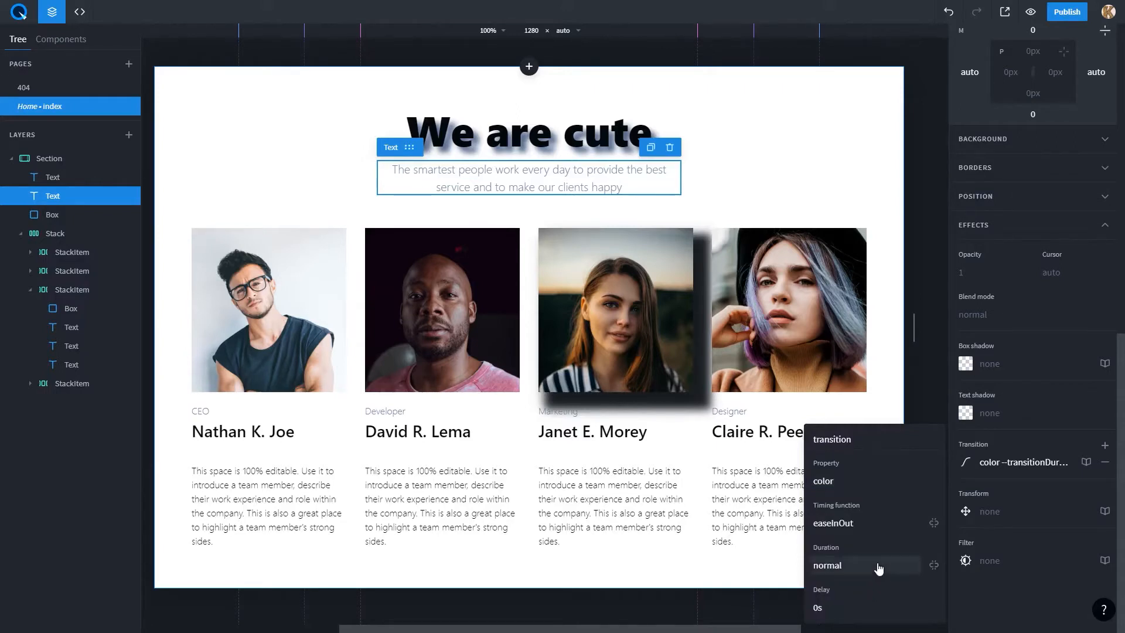
# - Detach the transition's normal duration from its saved style as a custom 0.3s value and preview the page
pyautogui.click(877, 566)
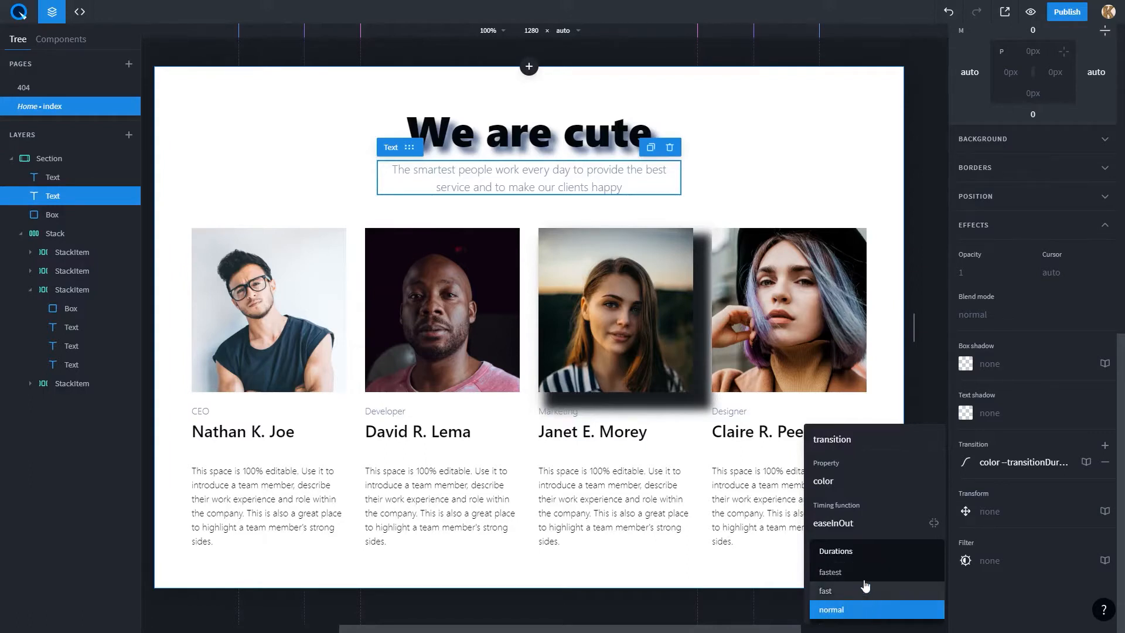
pyautogui.click(849, 611)
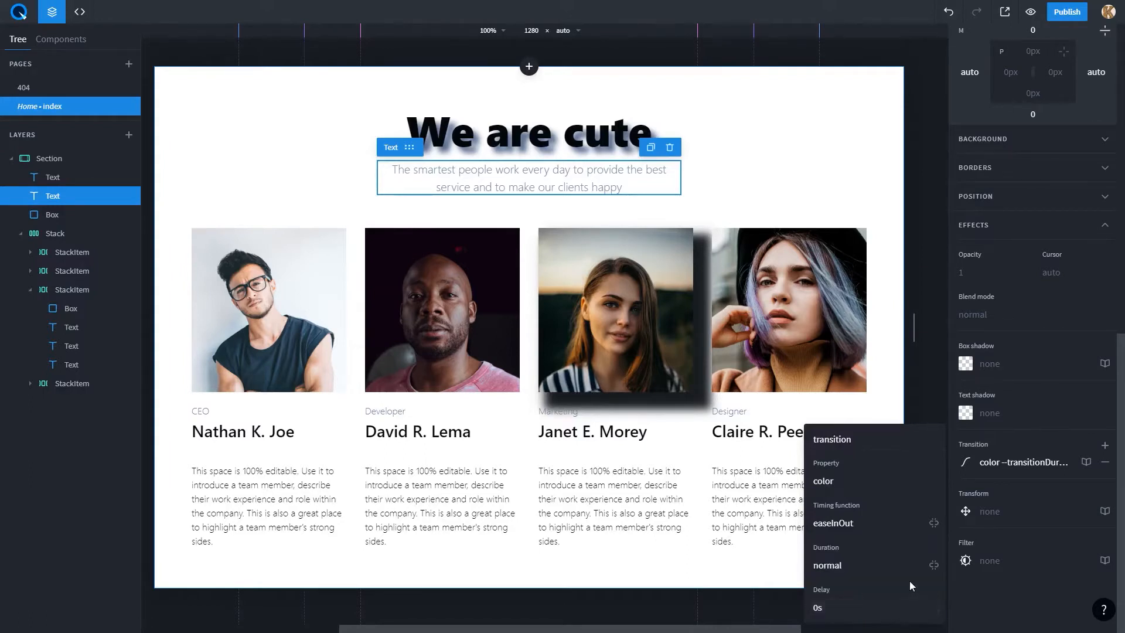
pyautogui.click(934, 566)
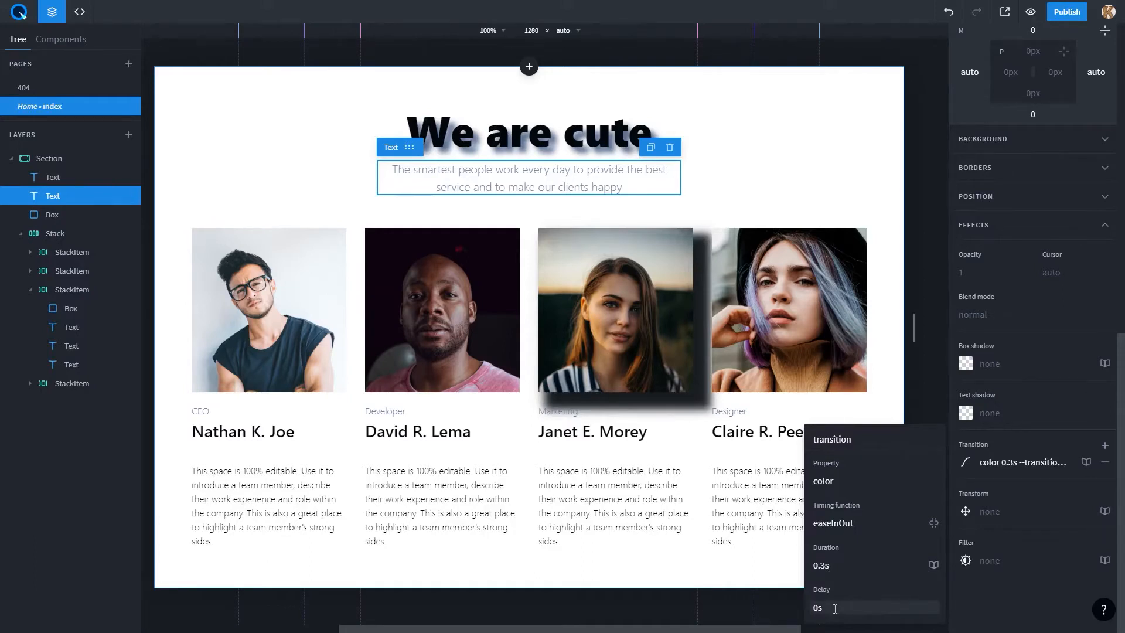
pyautogui.click(1031, 12)
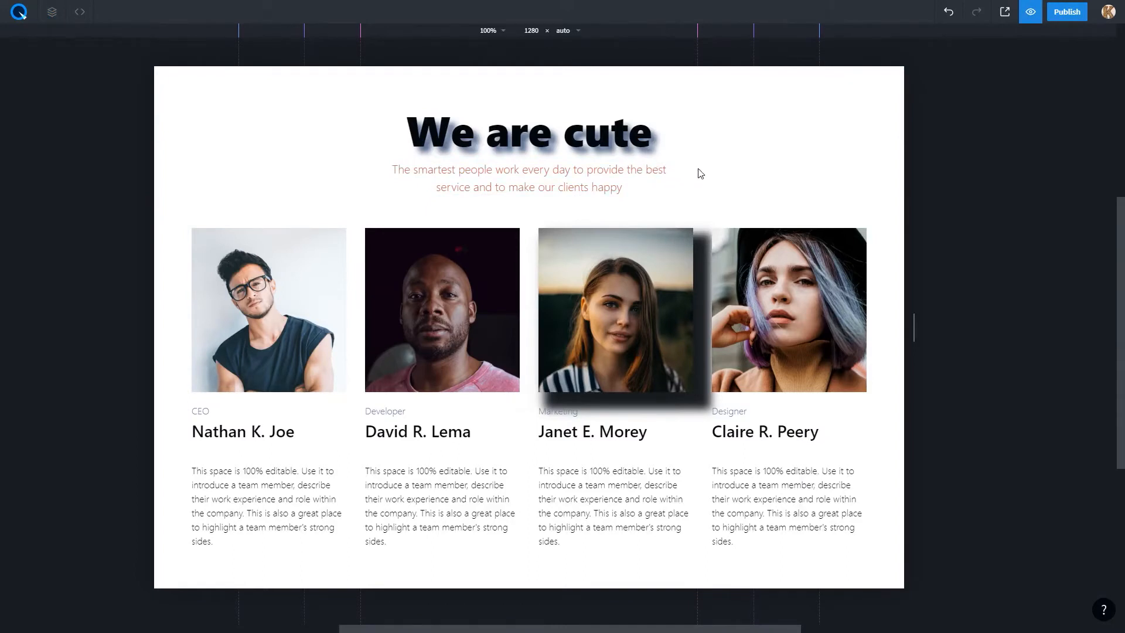
# - Leave the page preview and add a skew transform to the subtitle below the heading
pyautogui.click(1031, 17)
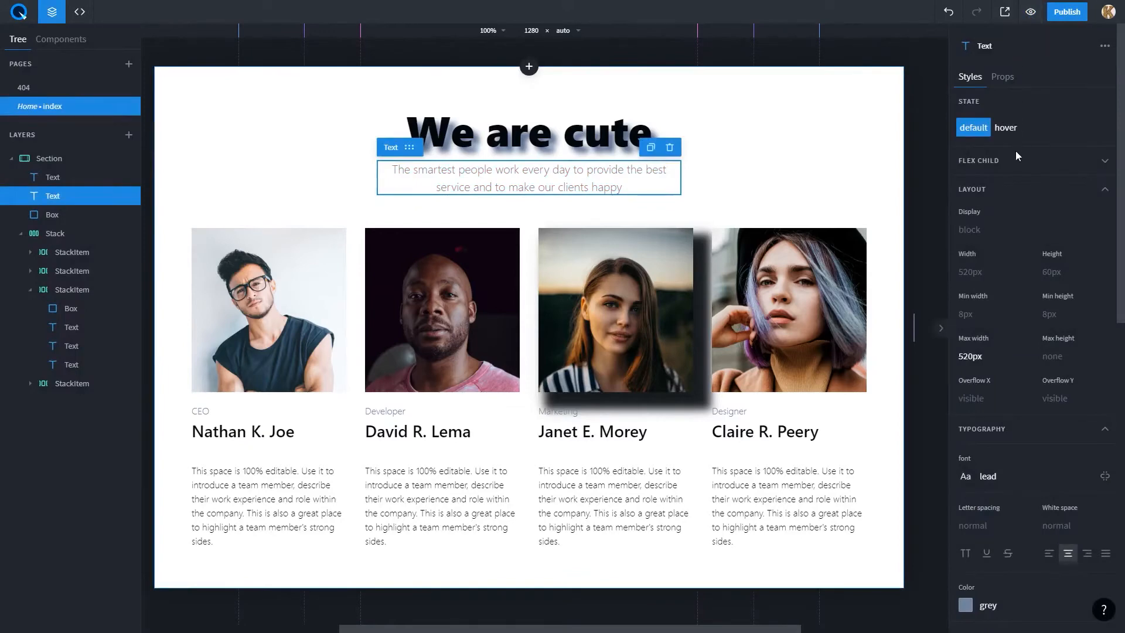
pyautogui.scroll(-10, 1015, 150)
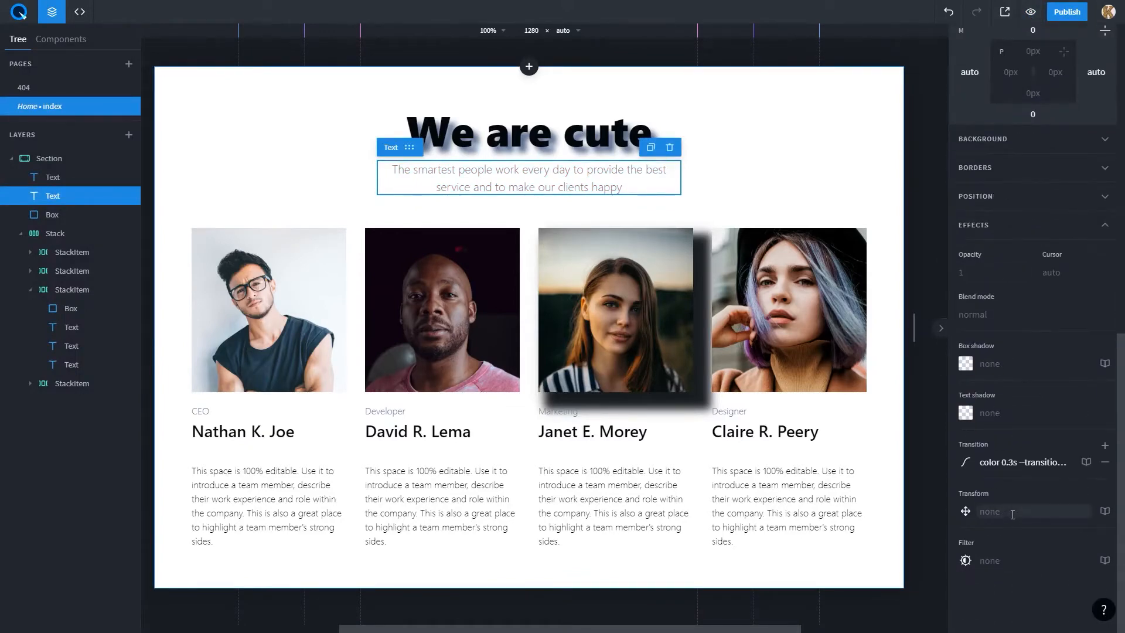
pyautogui.click(1012, 514)
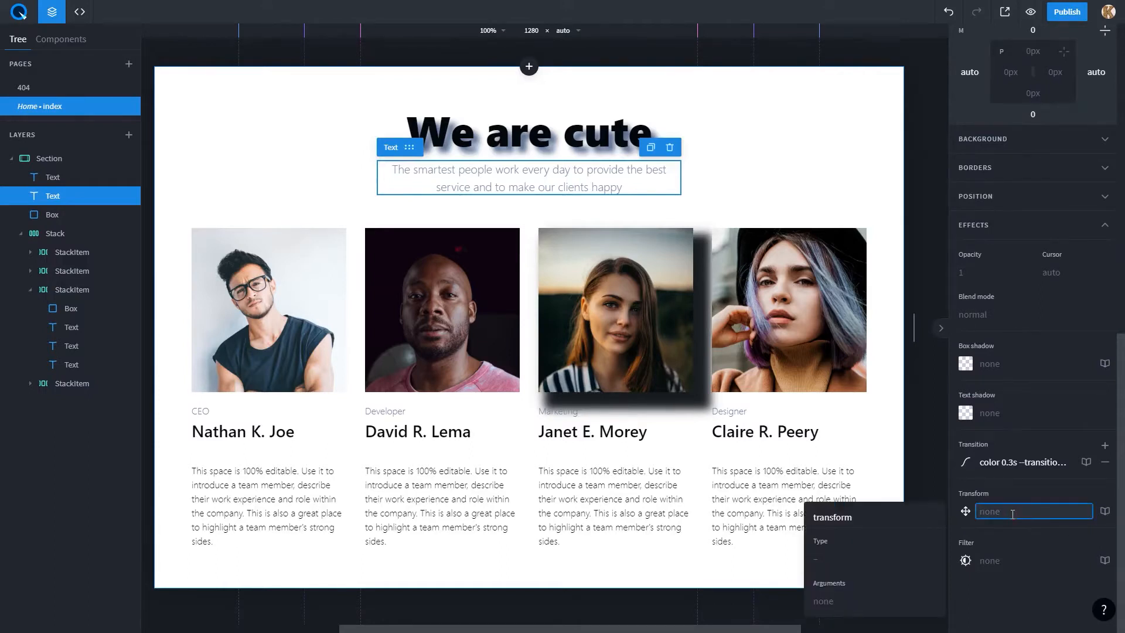
pyautogui.click(1106, 511)
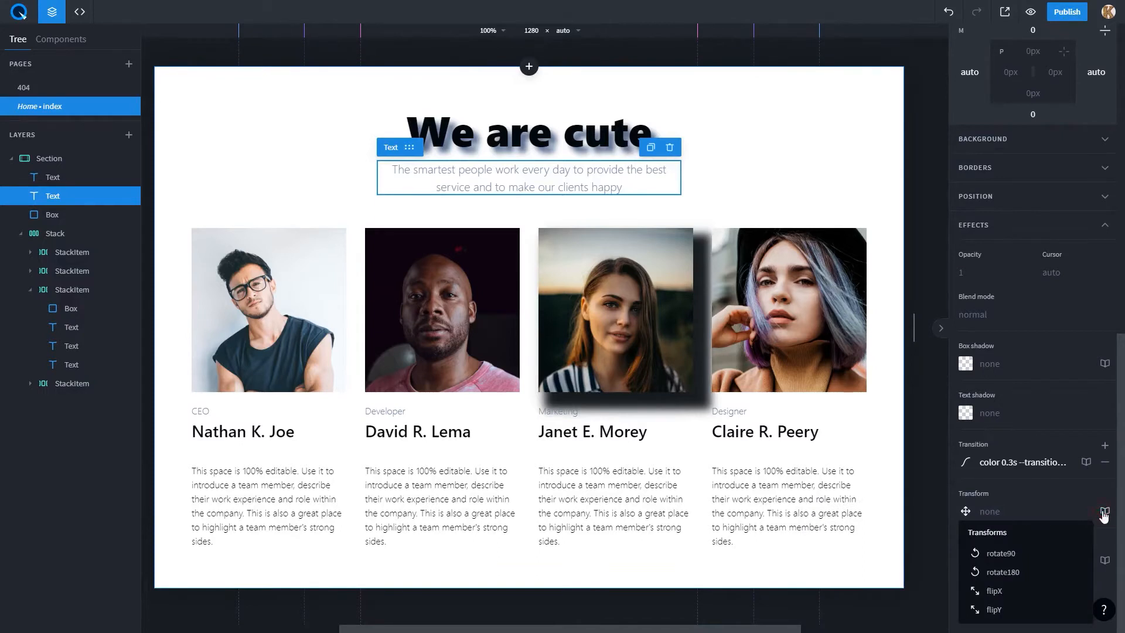
pyautogui.click(1017, 511)
pyautogui.click(846, 557)
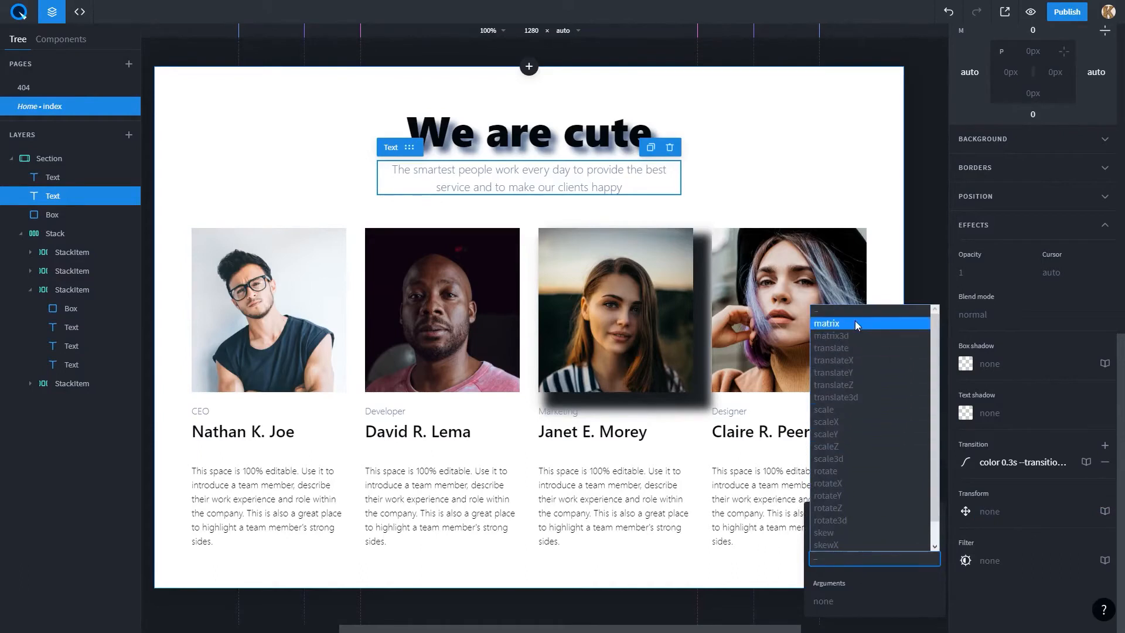
pyautogui.click(838, 532)
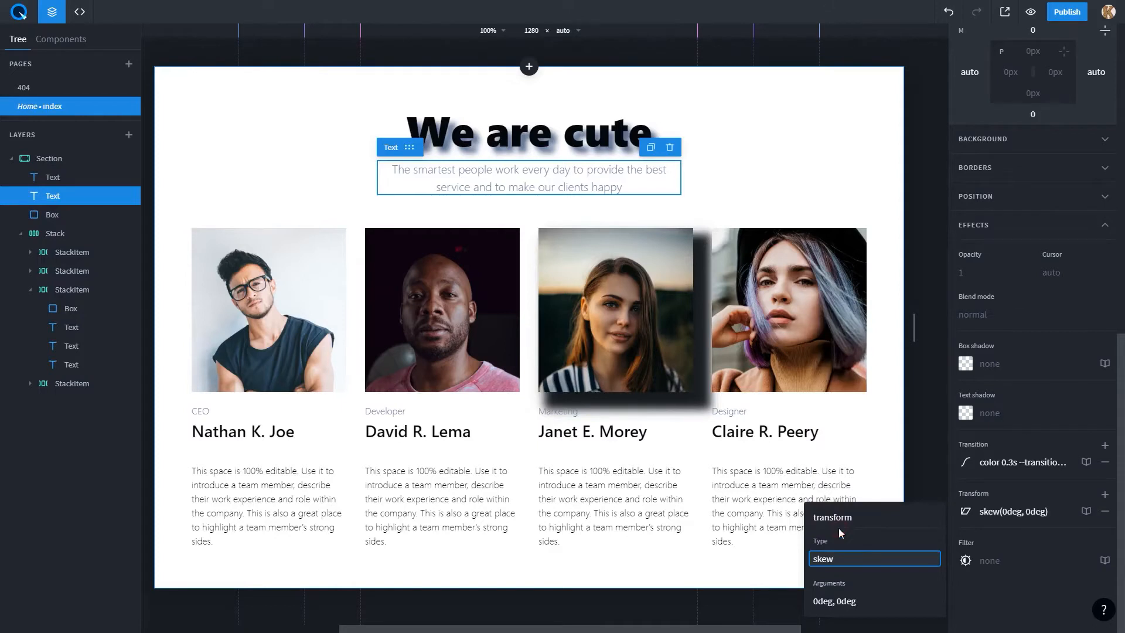
# - Set the subtitle's skew arguments to 5deg, 5deg, keeping skew as the transform type
pyautogui.click(815, 603)
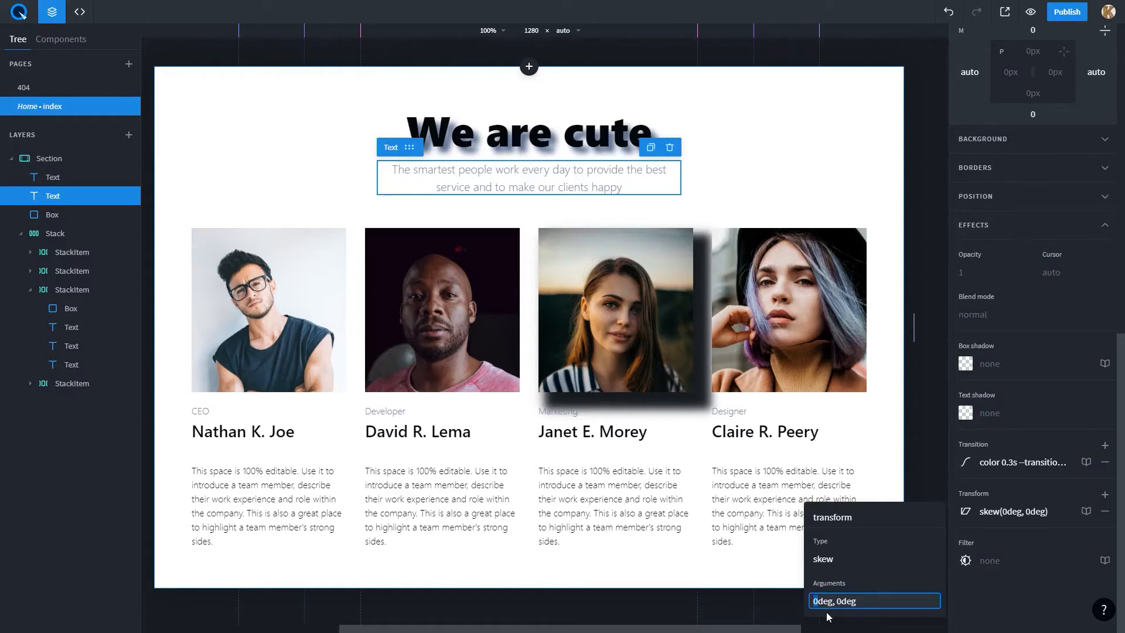
pyautogui.write('5')
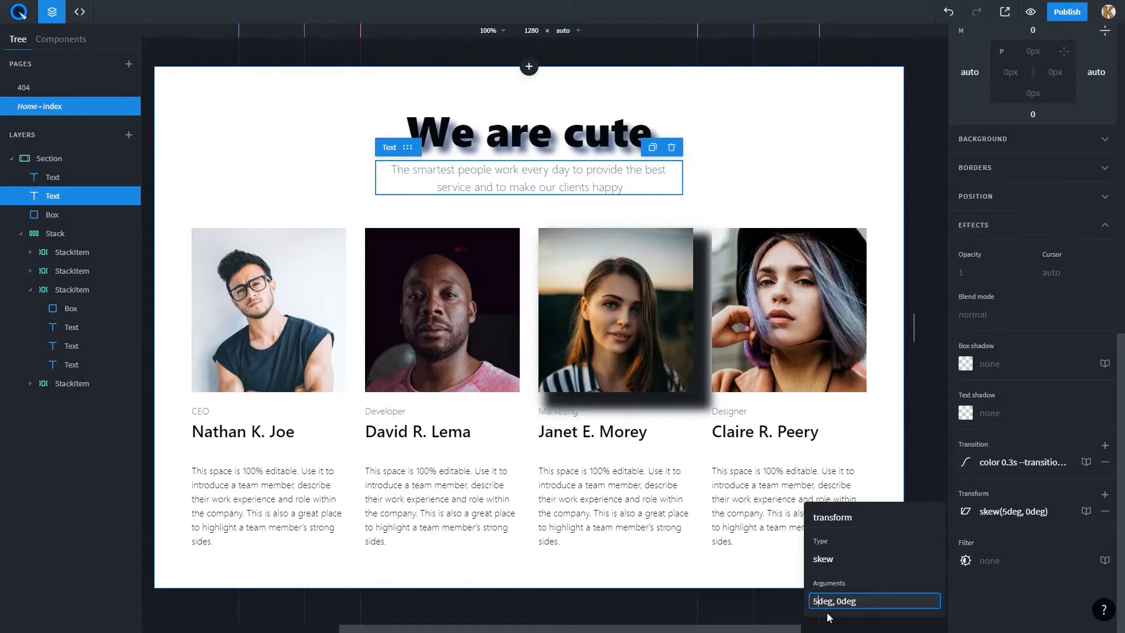
pyautogui.write('5')
pyautogui.click(890, 586)
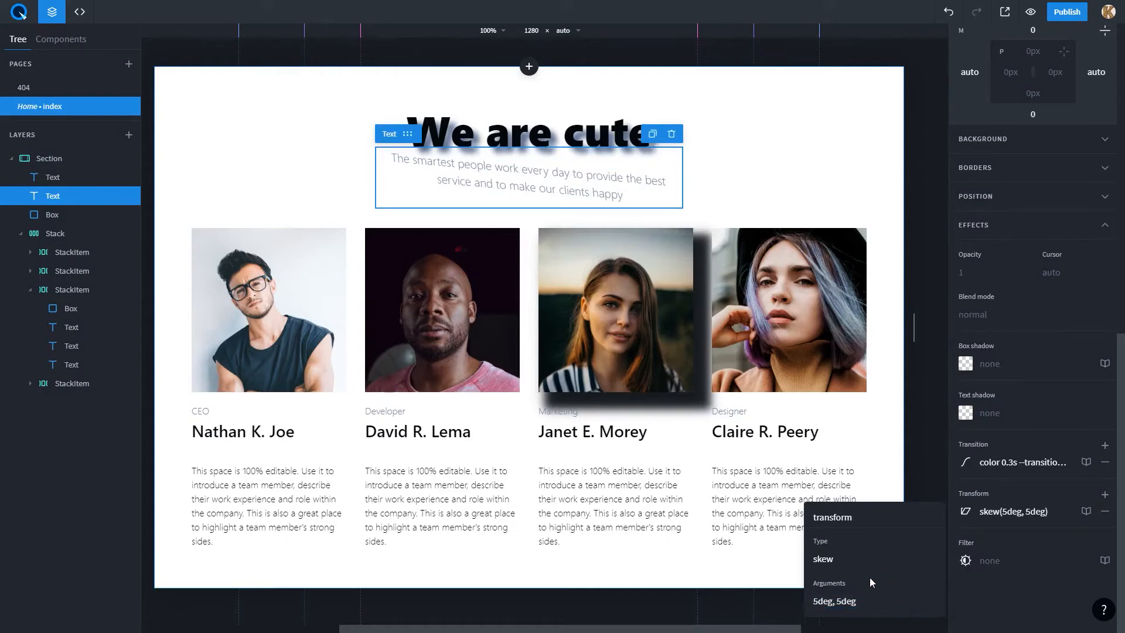
pyautogui.click(862, 563)
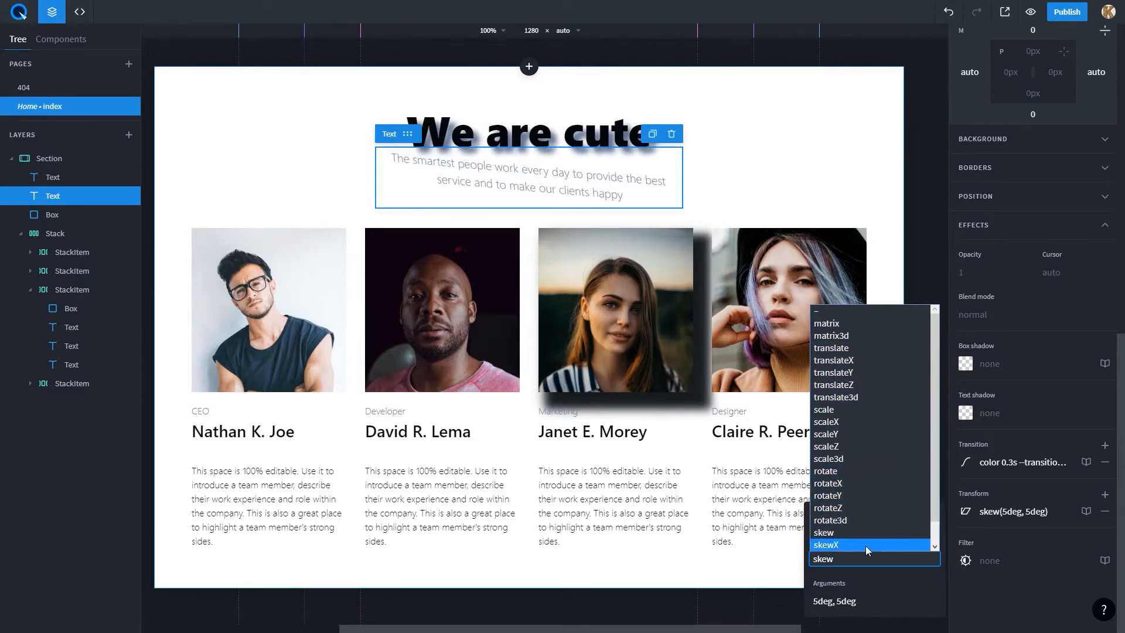
pyautogui.click(882, 585)
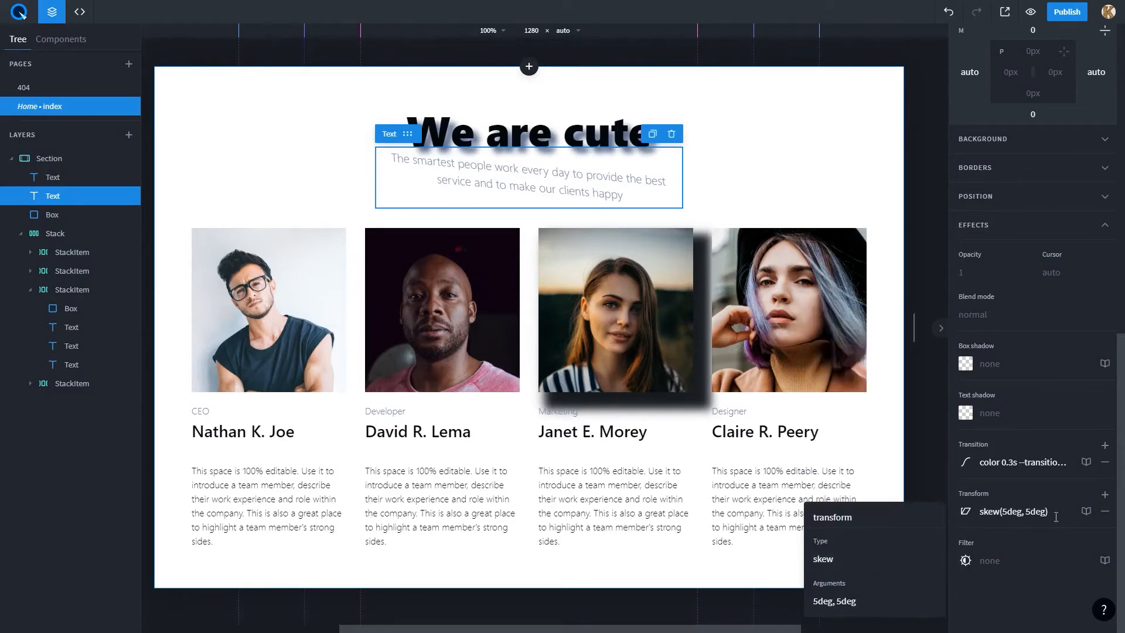
# - Add a second, empty transform entry to the subtitle and look through its preset transforms
pyautogui.click(1105, 495)
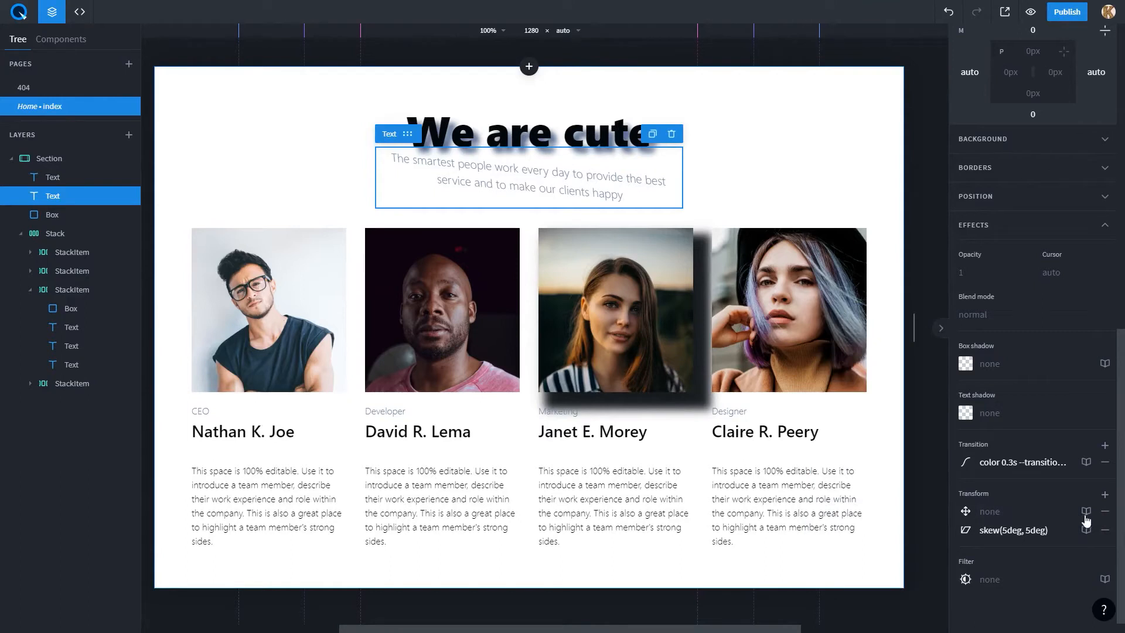
pyautogui.click(1086, 512)
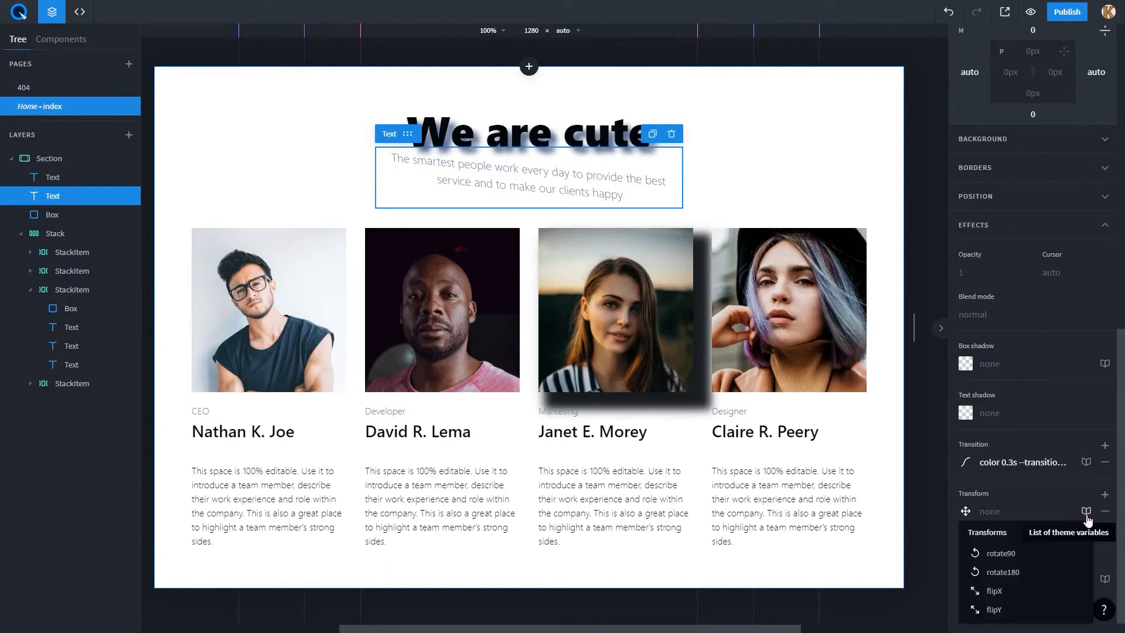
pyautogui.click(1086, 513)
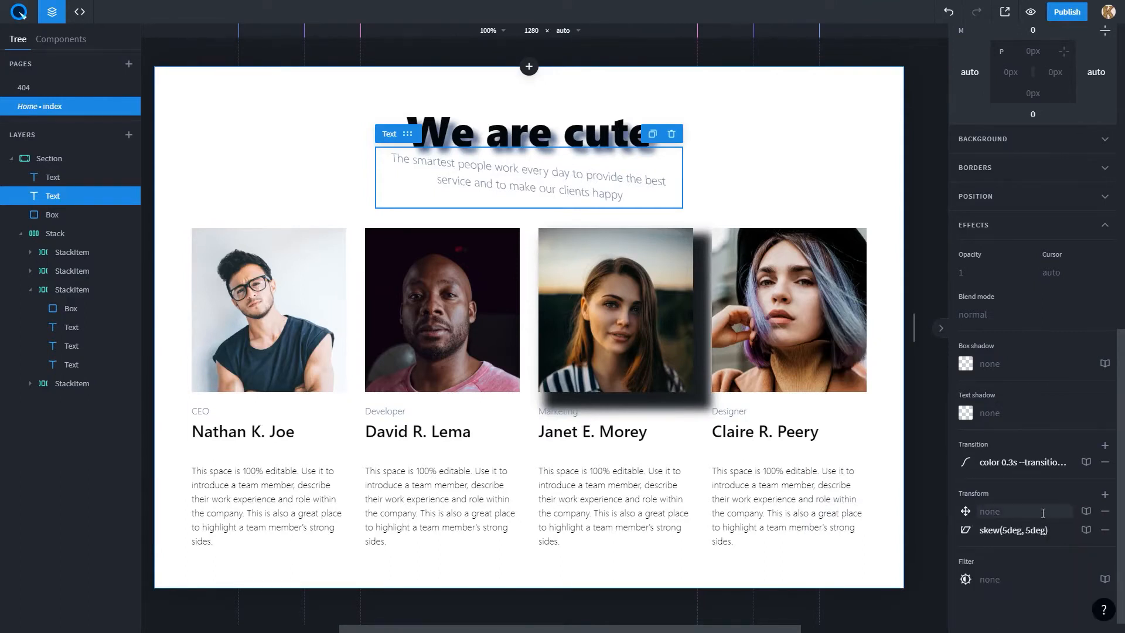
# - Add a filter to the Developer's photo box and choose blur as its type
pyautogui.scroll(-1, 1031, 527)
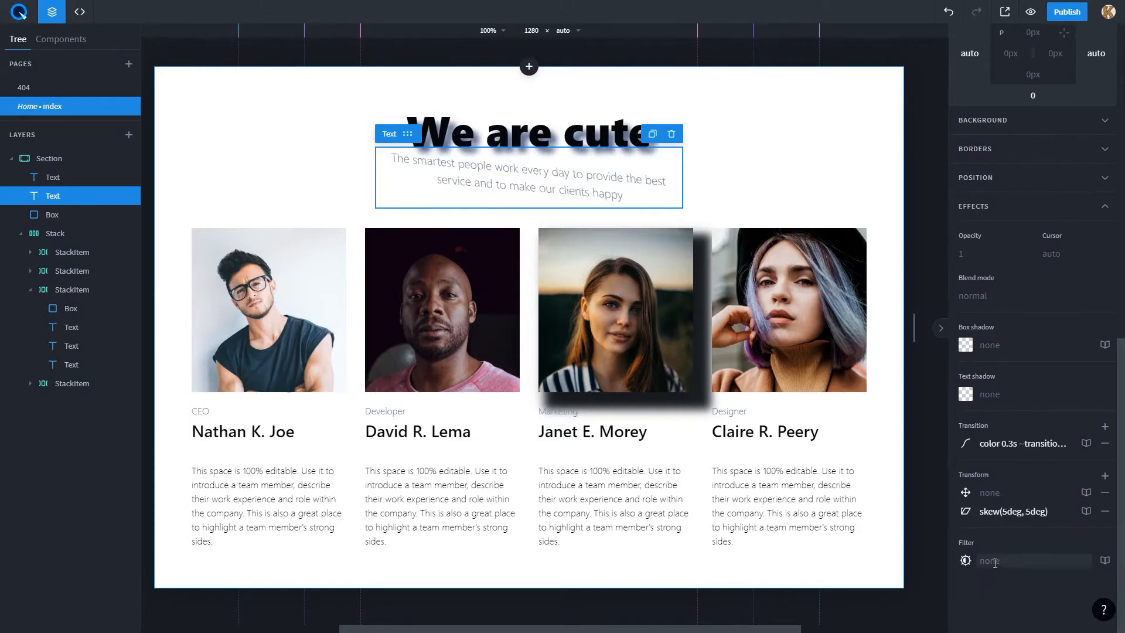
pyautogui.click(994, 561)
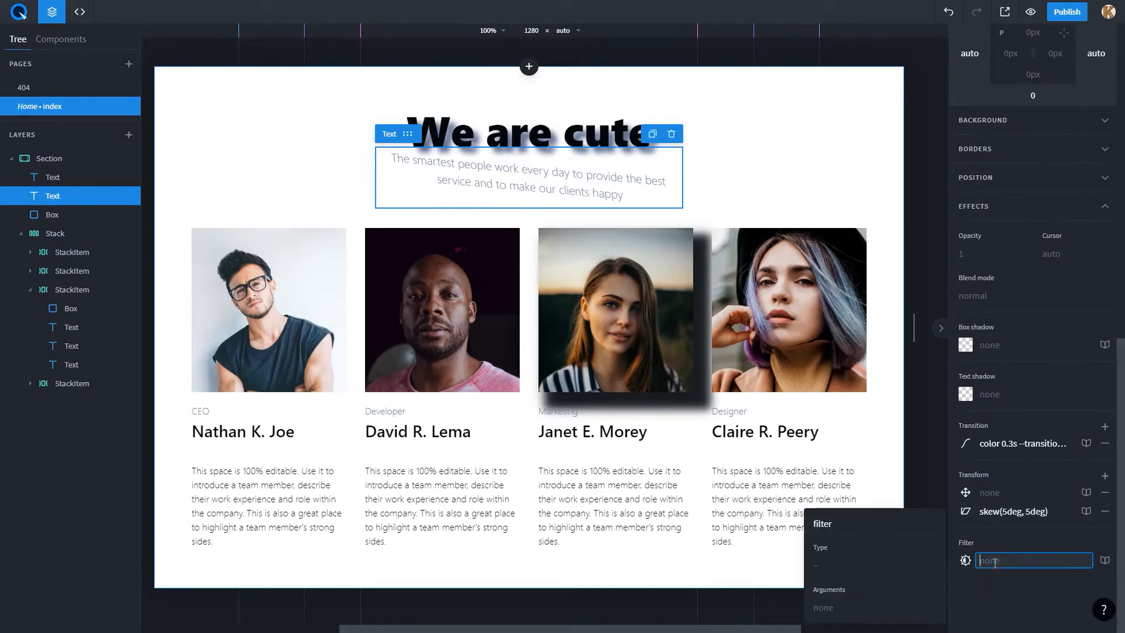
pyautogui.click(472, 346)
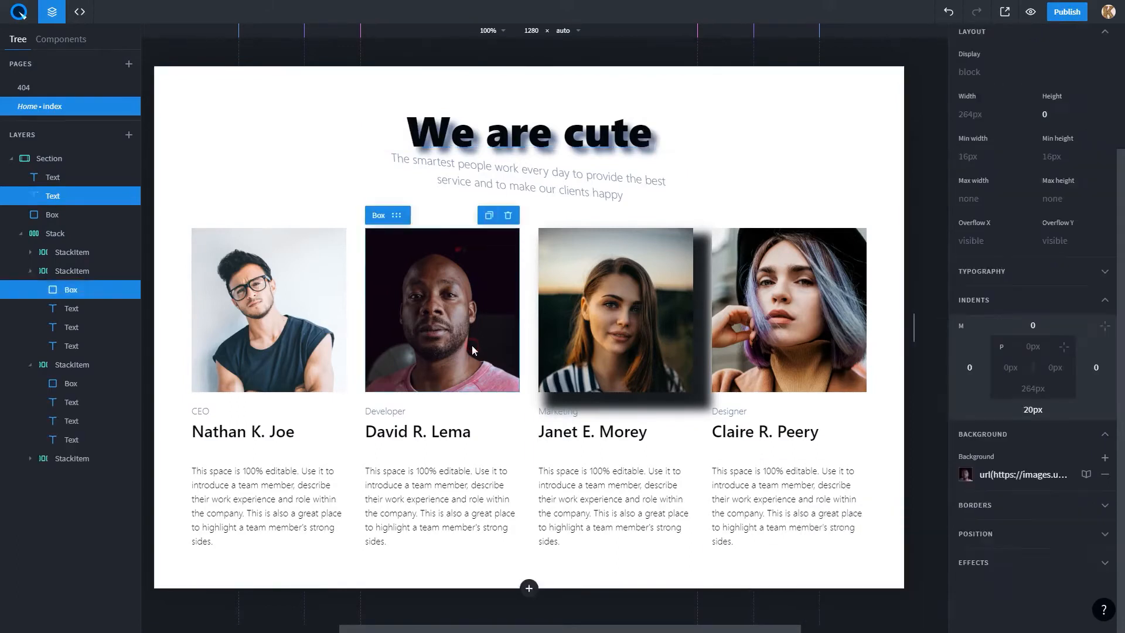
pyautogui.click(985, 563)
pyautogui.scroll(-5, 1008, 516)
pyautogui.click(994, 559)
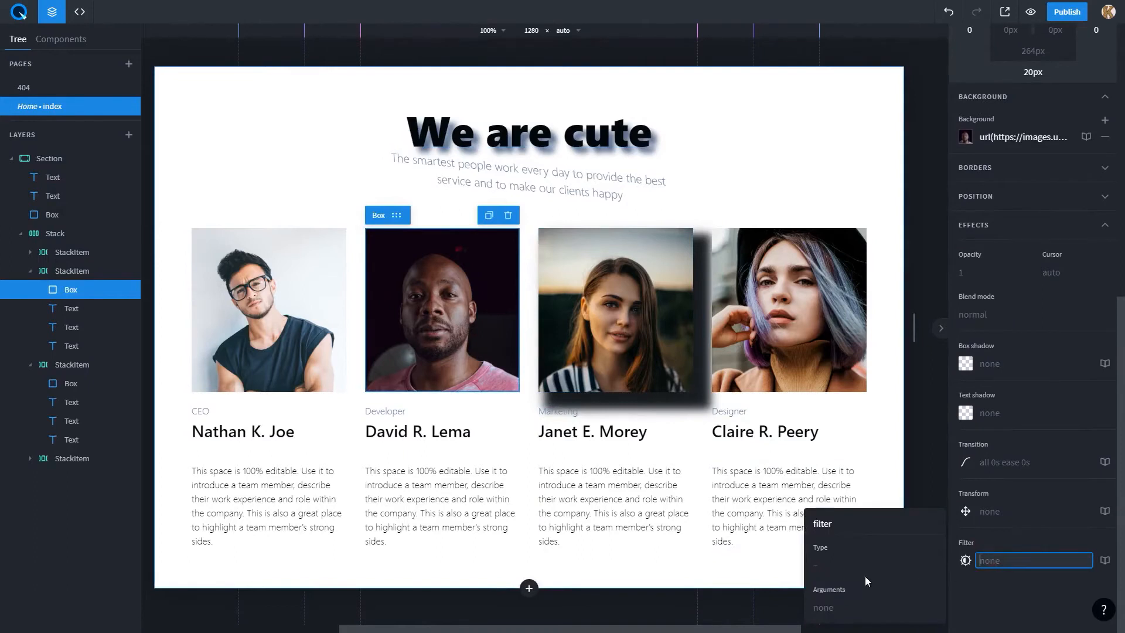
pyautogui.click(831, 567)
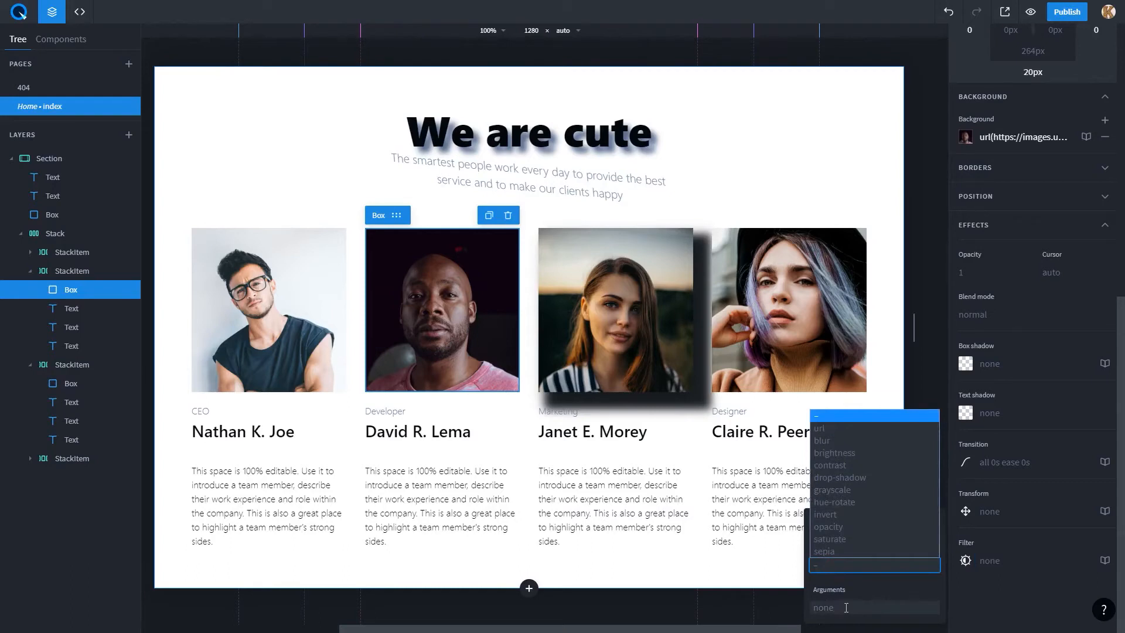
pyautogui.click(848, 427)
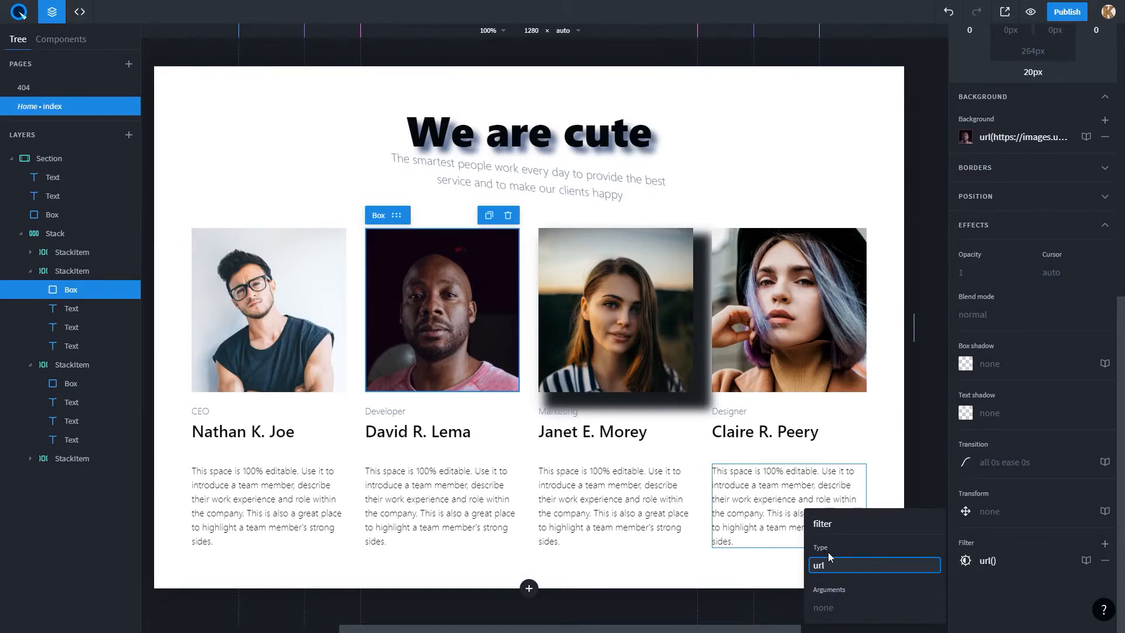
pyautogui.click(838, 566)
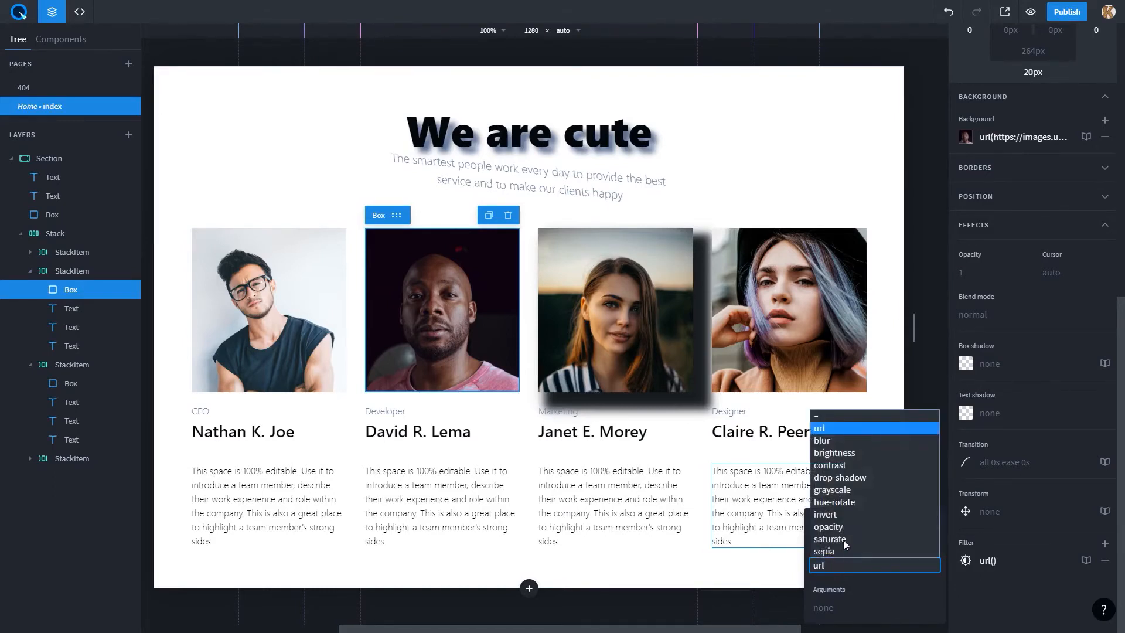
pyautogui.click(858, 446)
# - Try a 10px blur on the Developer's photo, then return it to 0px
pyautogui.click(838, 606)
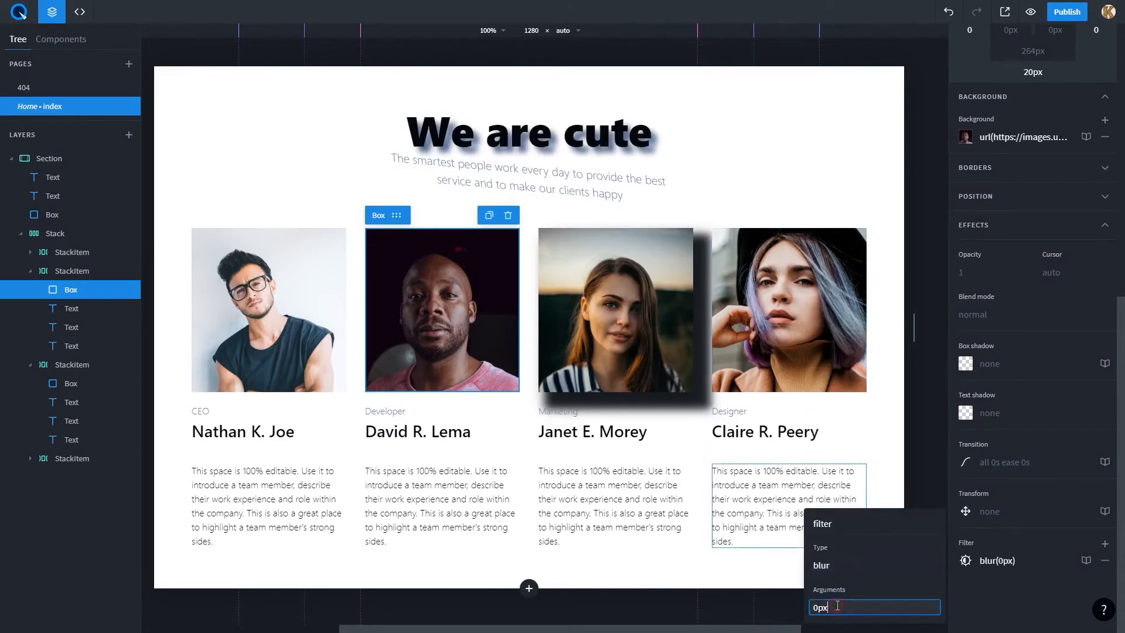
pyautogui.hotkey('shift', 'Up')
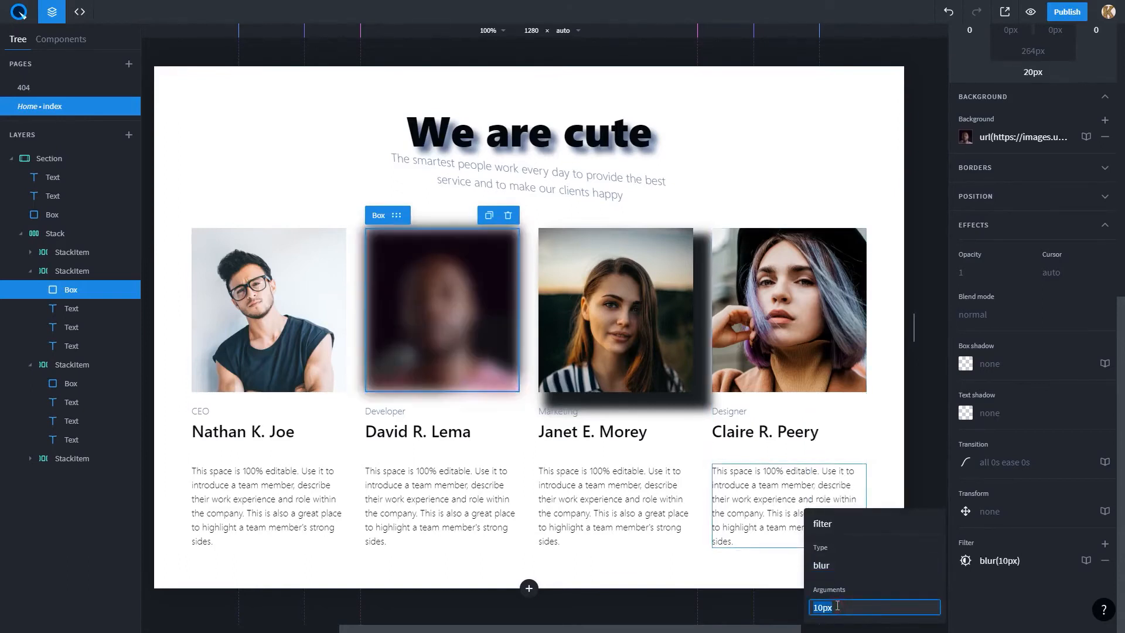
pyautogui.hotkey('shift', 'Down')
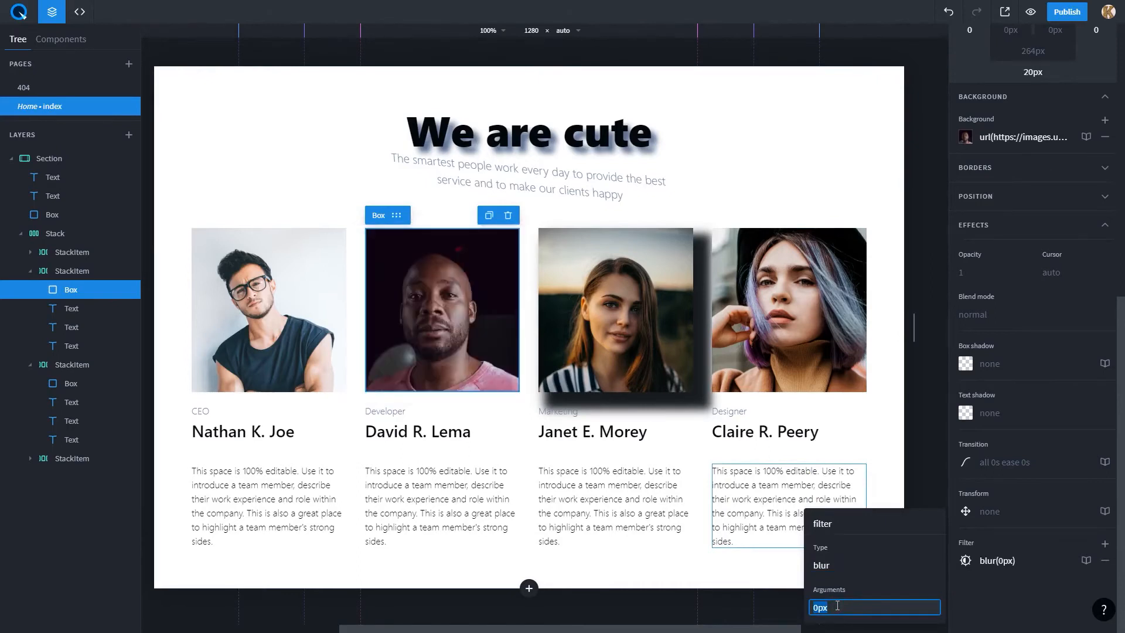
# - Switch the Developer photo's filter to brightness, try lowering it to 50%, and bring it back up to 90%
pyautogui.click(830, 567)
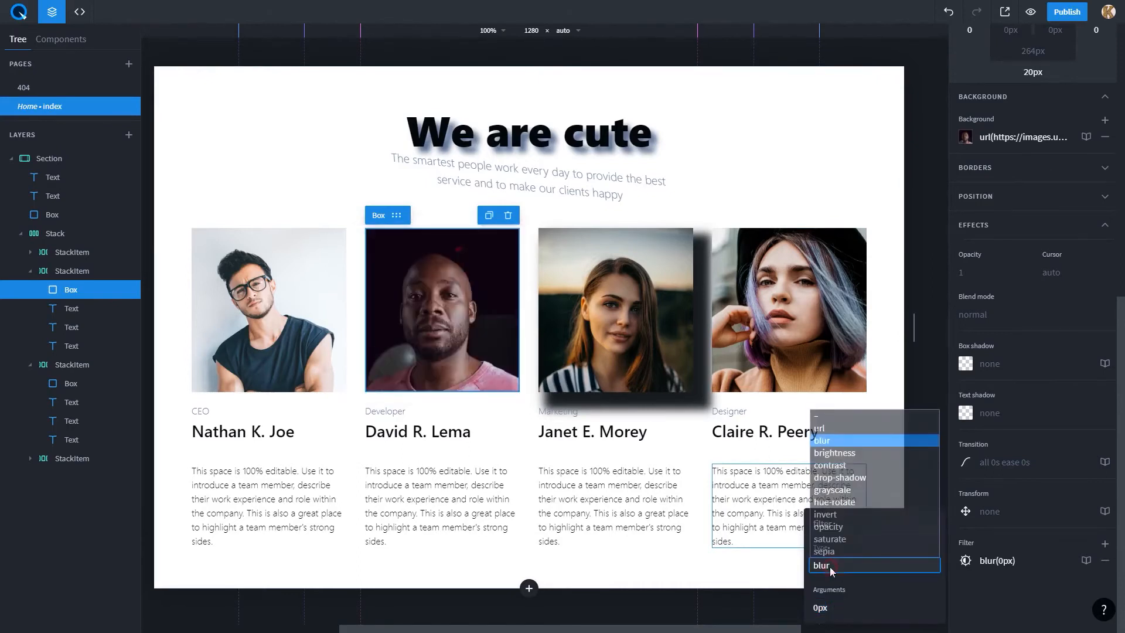
pyautogui.click(832, 454)
pyautogui.click(849, 606)
pyautogui.hotkey('shift', 'Down')
pyautogui.hotkey('shift', 'Down')
pyautogui.hotkey('shift', 'Down')
pyautogui.hotkey('shift', 'Down')
pyautogui.hotkey('shift', 'Down')
pyautogui.hotkey('shift', 'Down')
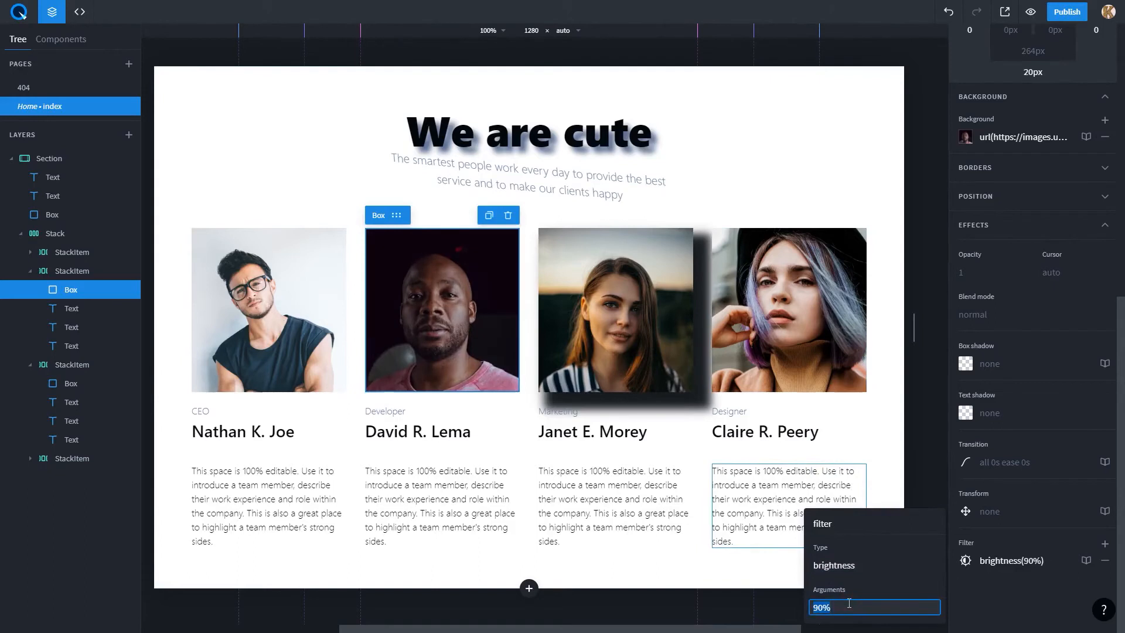
pyautogui.hotkey('shift', 'Up')
pyautogui.hotkey('shift', 'Up')
pyautogui.hotkey('shift', 'Up')
pyautogui.hotkey('shift', 'Up')
pyautogui.hotkey('shift', 'Up')
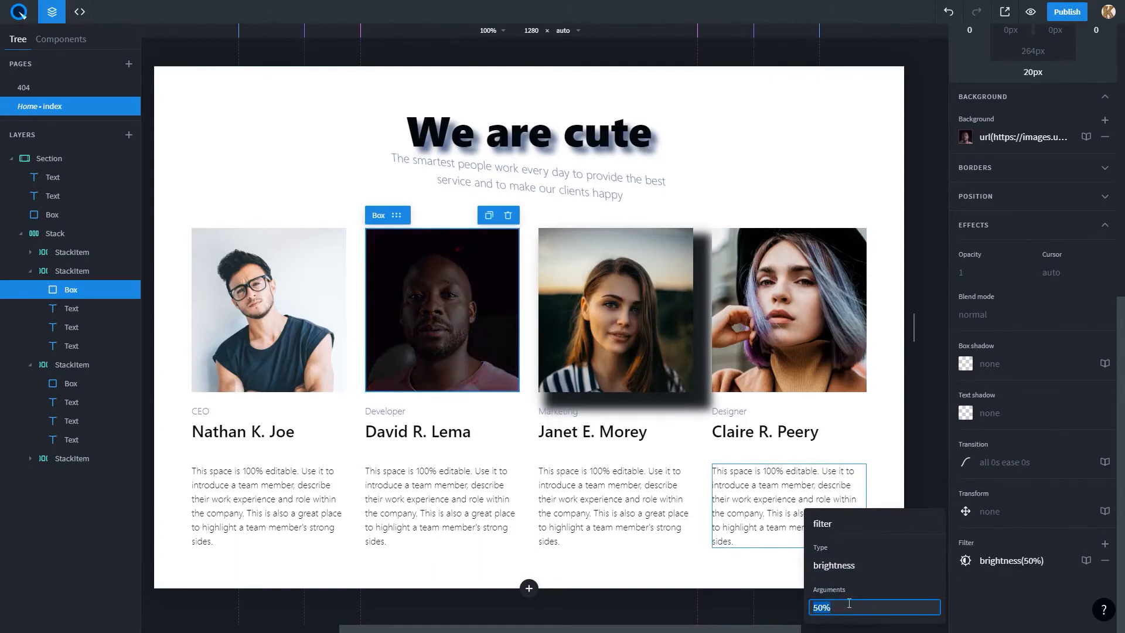
# - Switch the Developer photo's filter to contrast and lower it to 60%
pyautogui.click(844, 562)
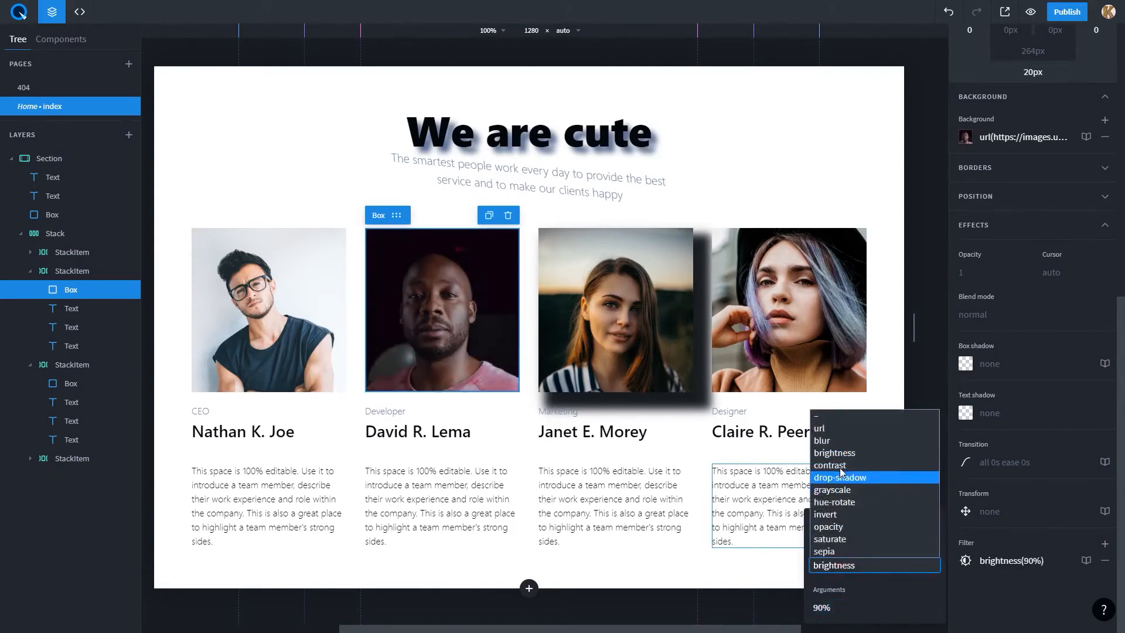
pyautogui.click(840, 467)
pyautogui.click(837, 606)
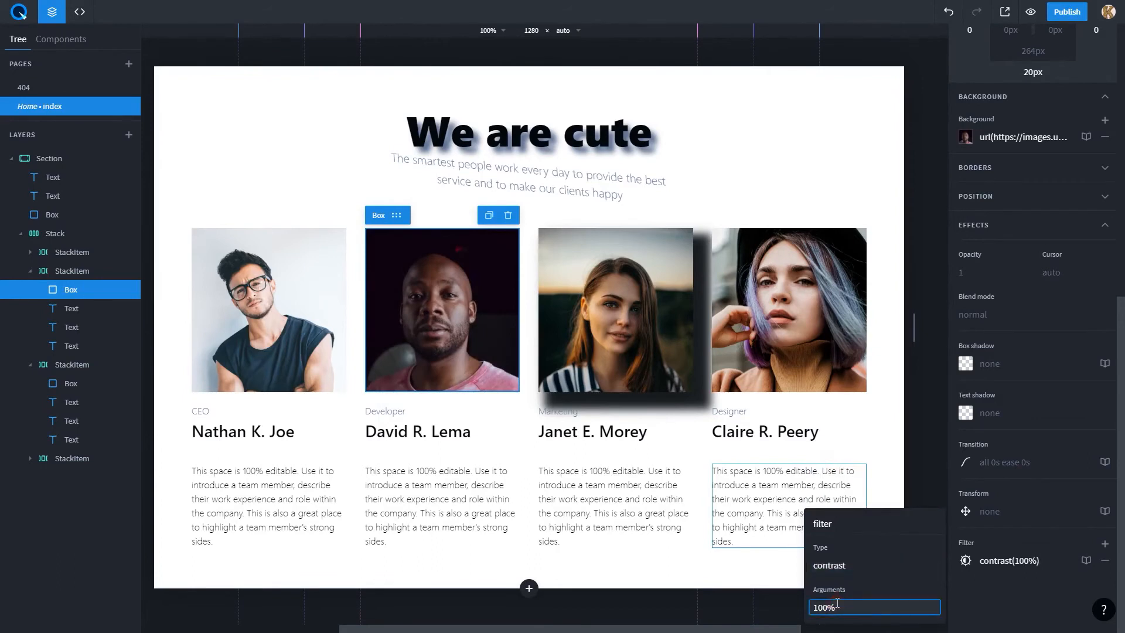
pyautogui.hotkey('shift', 'Down')
pyautogui.hotkey('shift', 'Down')
pyautogui.hotkey('shift', 'Down')
pyautogui.hotkey('shift', 'Down')
# - Change the Developer photo's filter type to drop-shadow
pyautogui.click(835, 564)
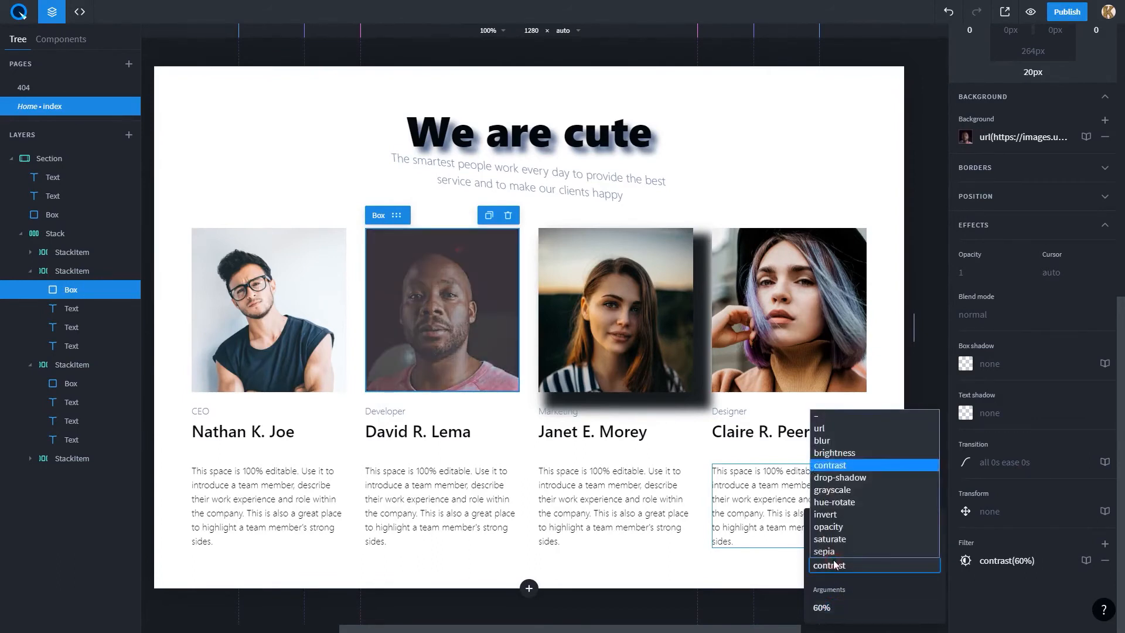
pyautogui.click(838, 478)
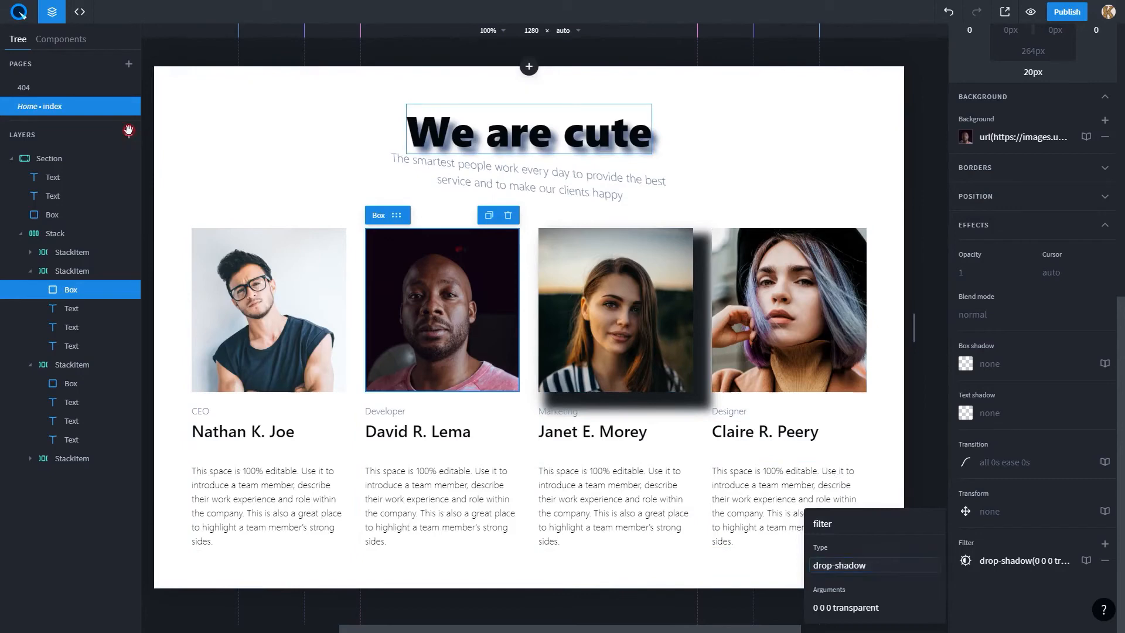
# - Insert an Icon component between the heading and the subtitle and set its size to 200px
pyautogui.click(61, 38)
pyautogui.moveTo(58, 164); pyautogui.dragTo(326, 176)
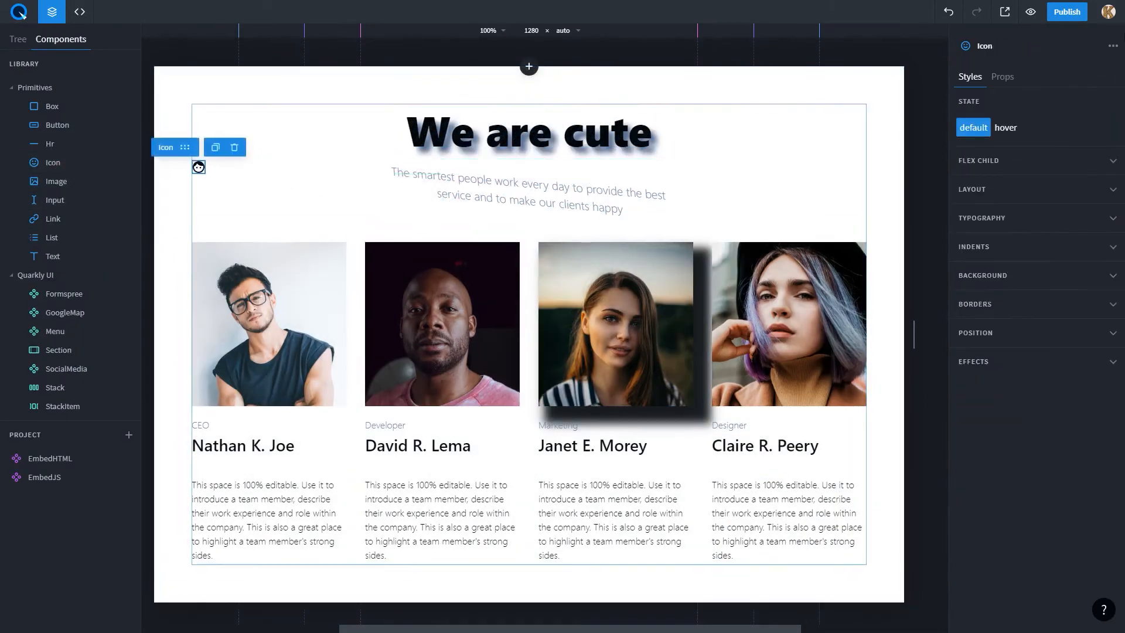
pyautogui.click(1003, 77)
pyautogui.click(971, 143)
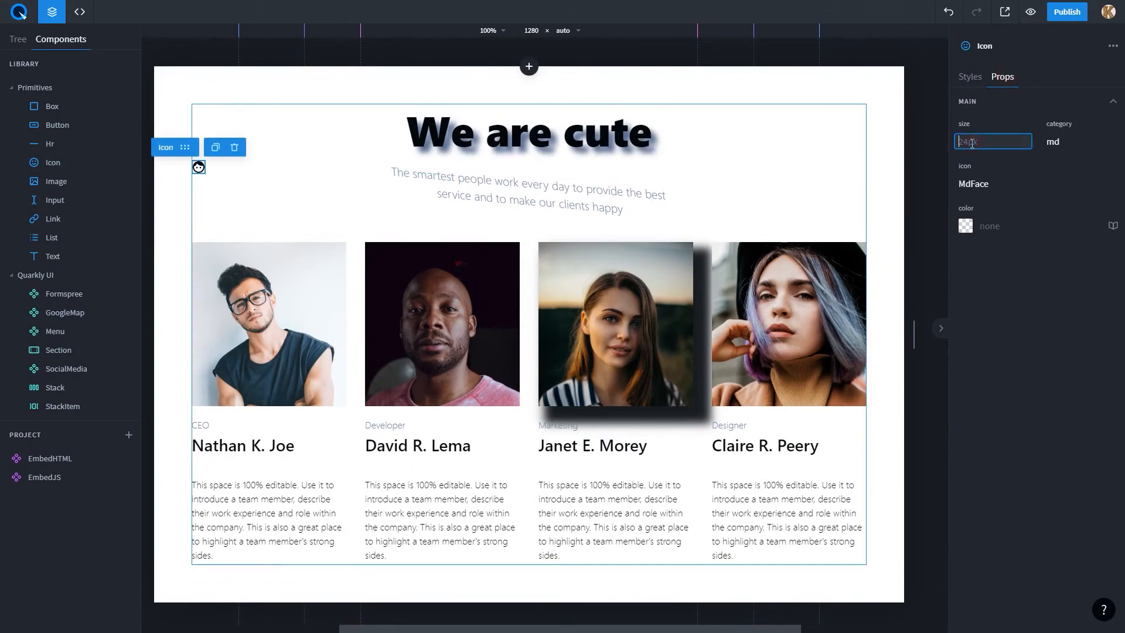
pyautogui.write('3')
pyautogui.press('BackSpace')
pyautogui.write('200')
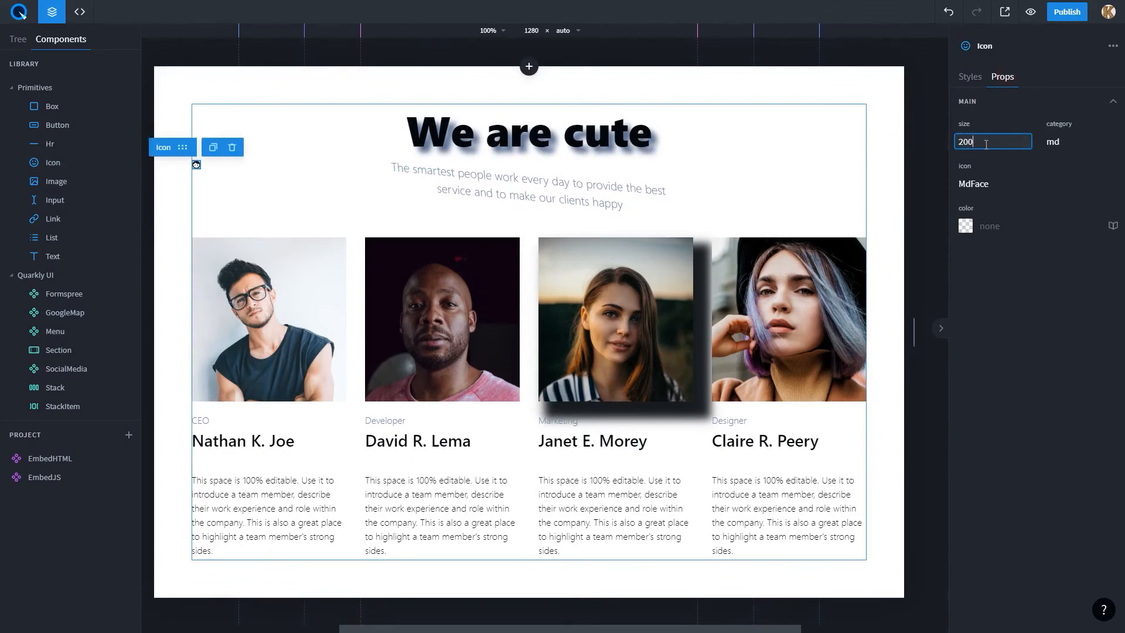
pyautogui.write('px')
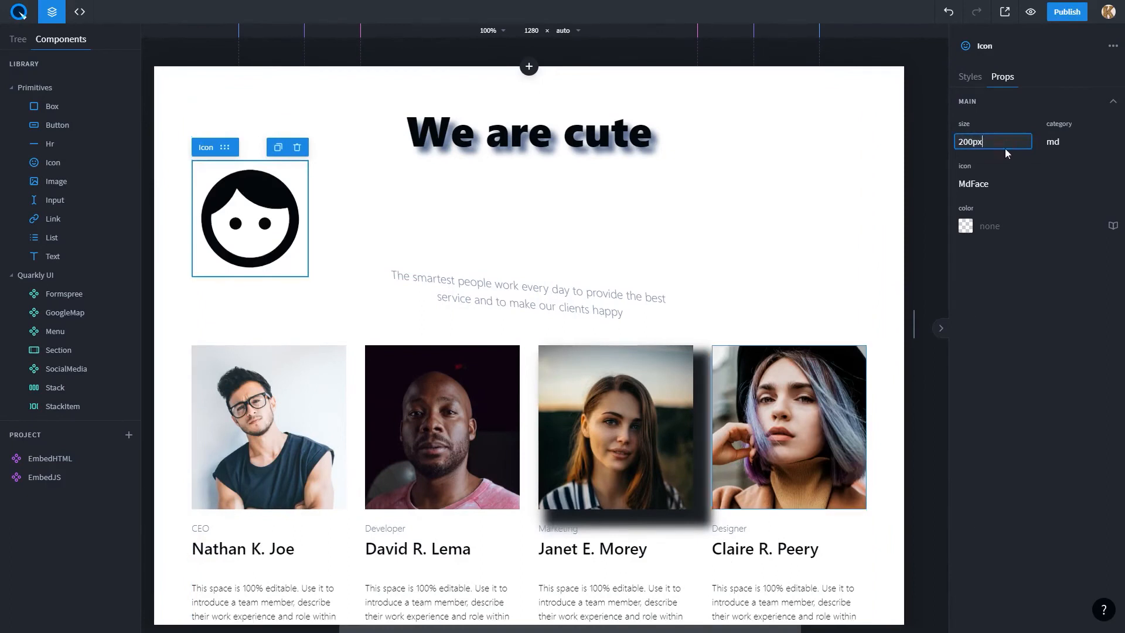
# - Add a filter of type drop-shadow to the face icon in its effects settings
pyautogui.click(971, 78)
pyautogui.click(1015, 363)
pyautogui.scroll(-3, 1011, 381)
pyautogui.click(1001, 561)
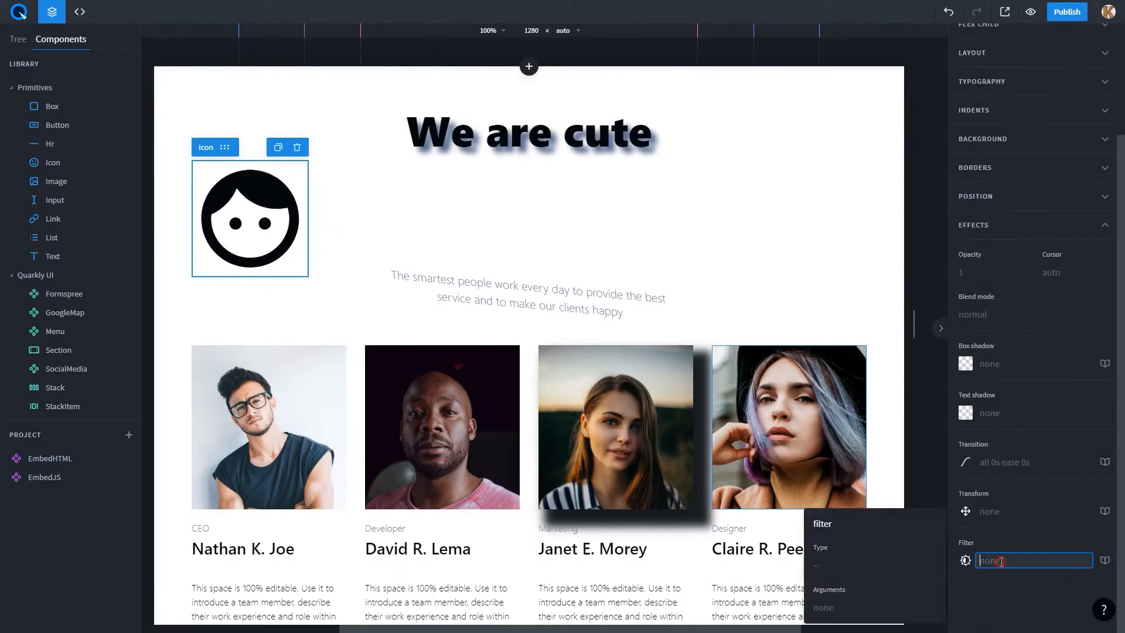
pyautogui.click(895, 565)
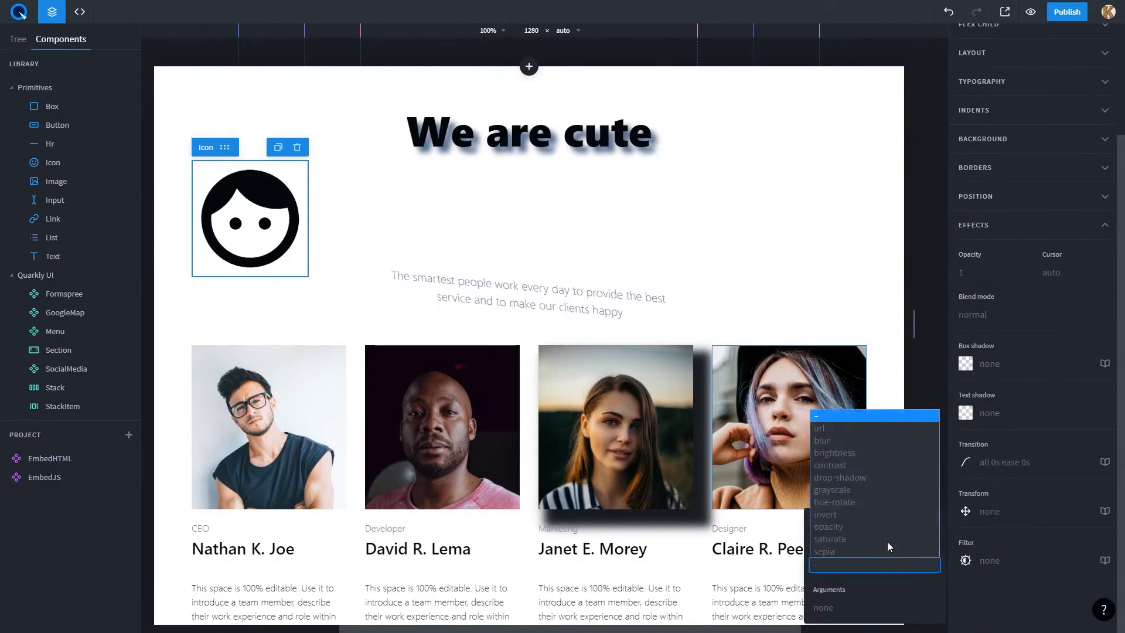
pyautogui.click(872, 477)
# - Set the face icon's drop-shadow arguments to 10px 10px 10px #333
pyautogui.click(859, 607)
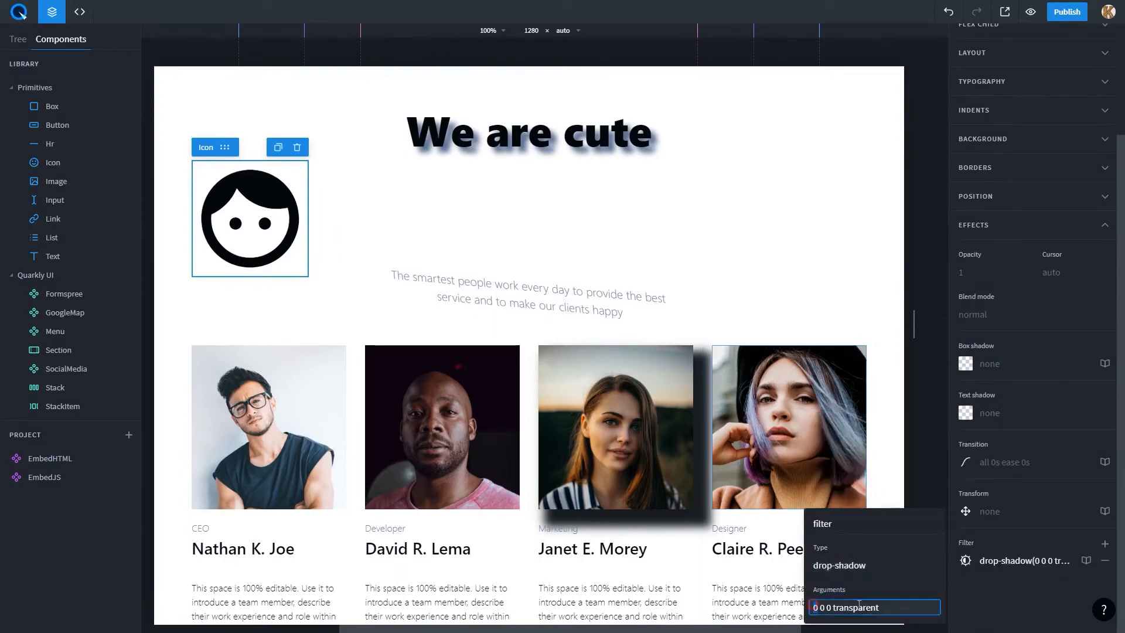
pyautogui.hotkey('ctrl', 'a')
pyautogui.write('10')
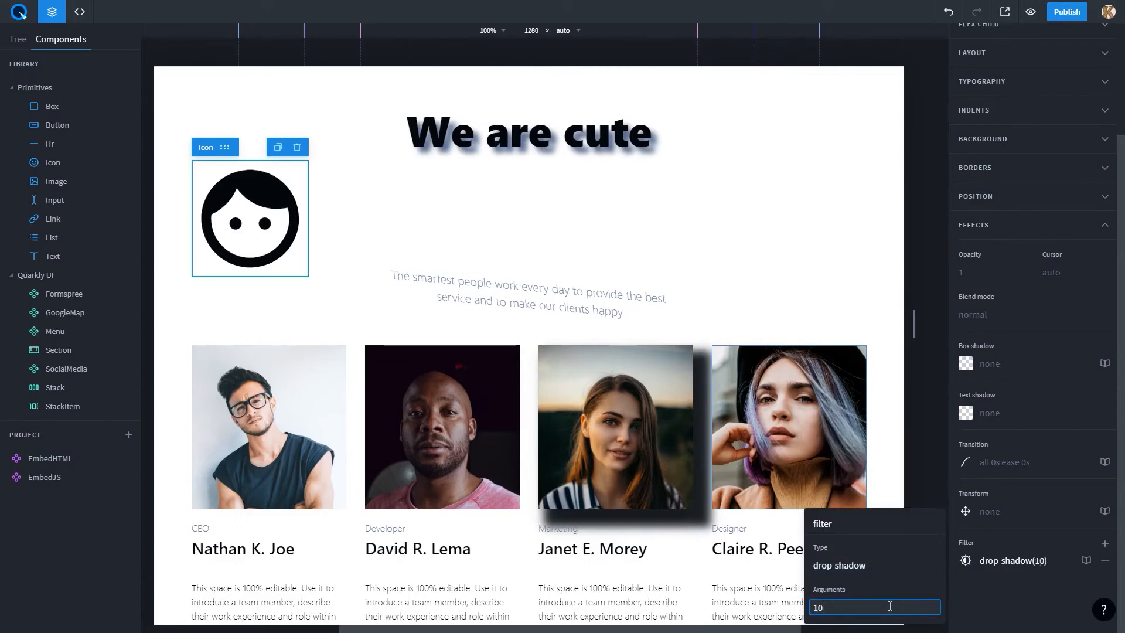
pyautogui.write('px 10px 10px #')
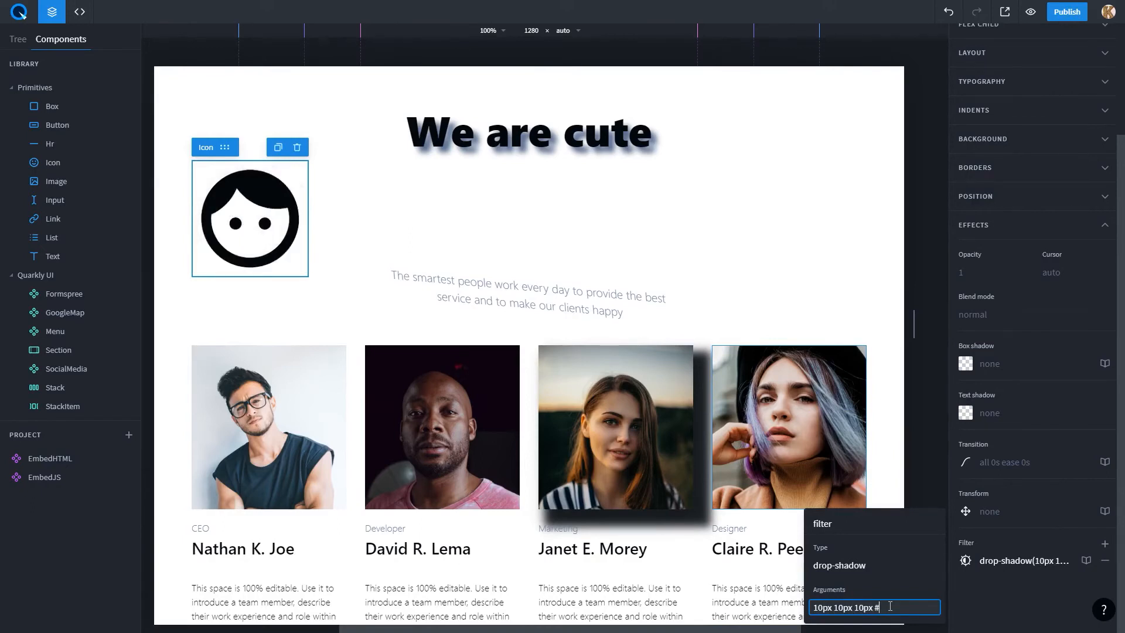
pyautogui.write('333')
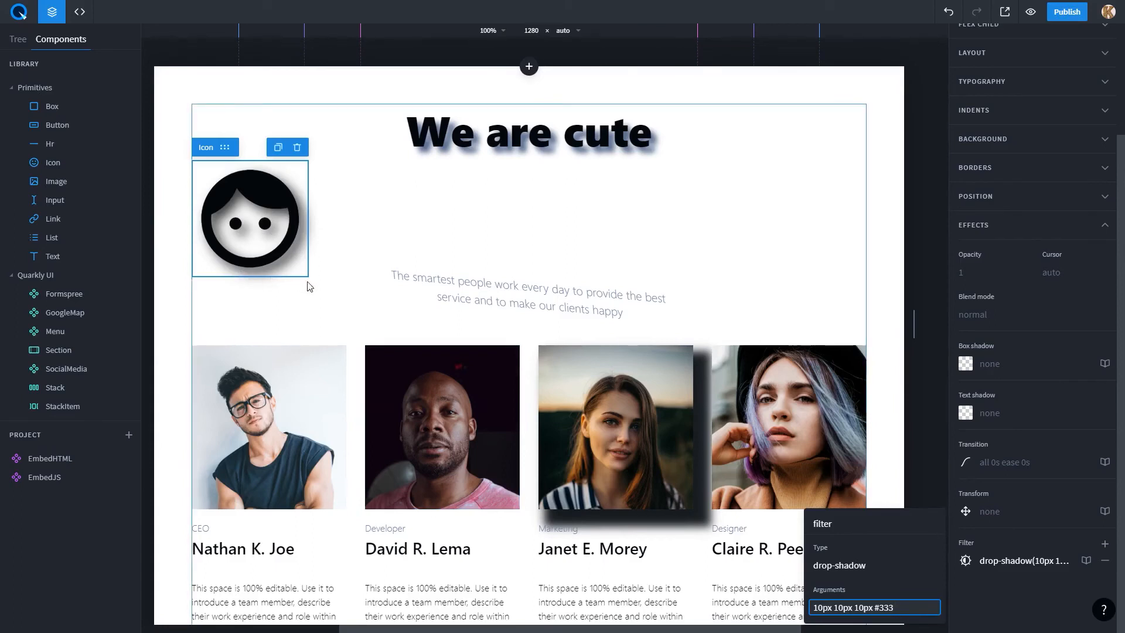
# - Switch the Developer photo's filter to grayscale and raise its amount in large increments
pyautogui.click(473, 437)
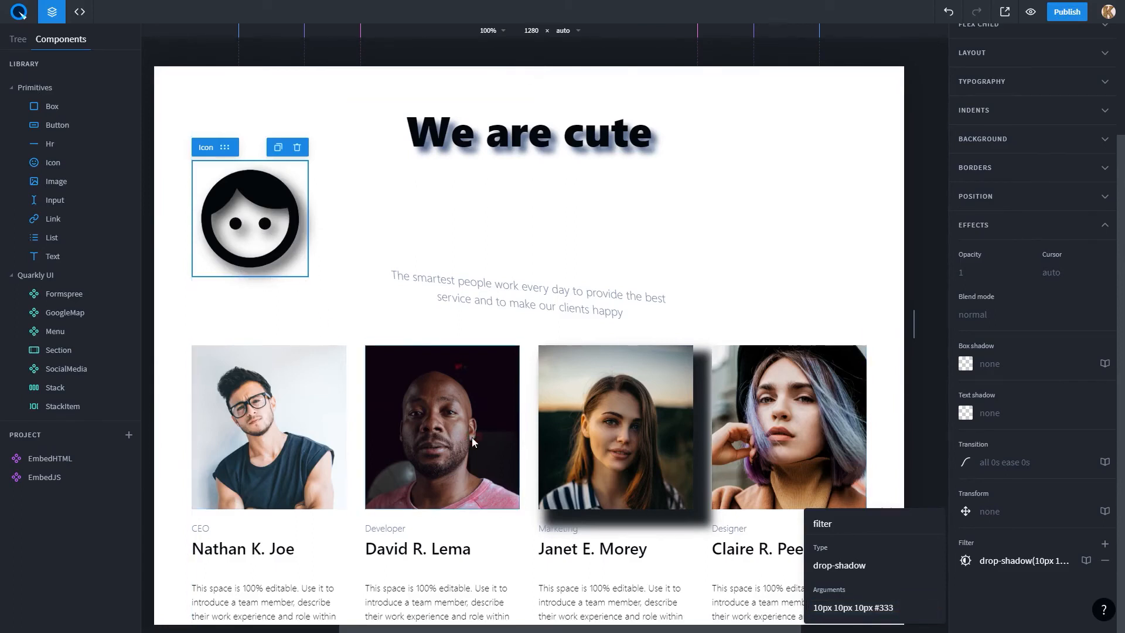
pyautogui.scroll(-5, 998, 451)
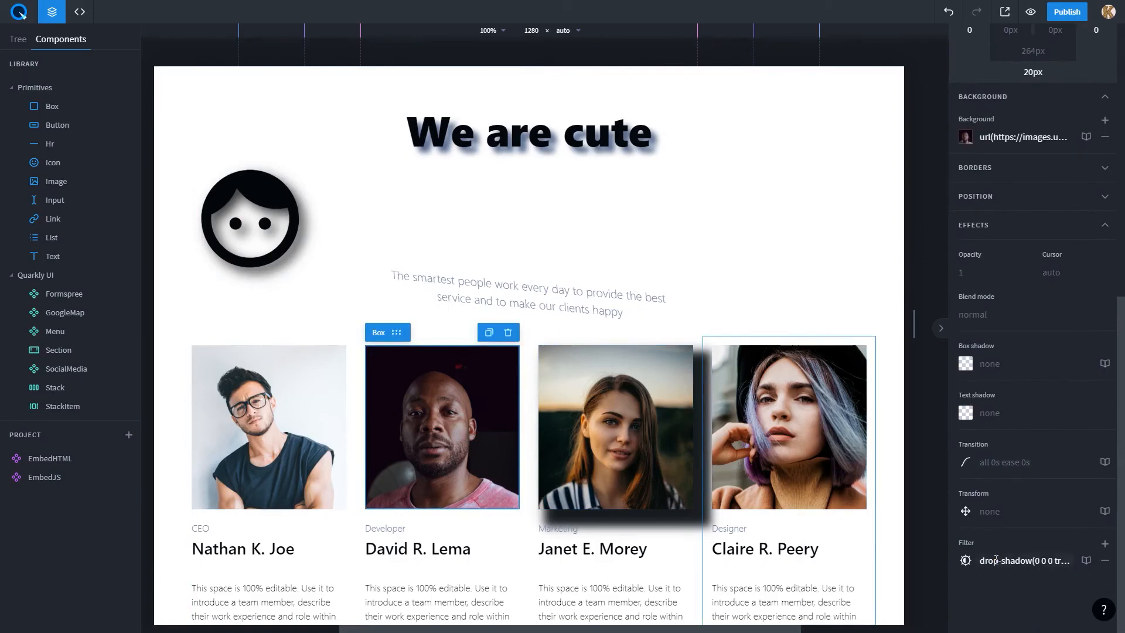
pyautogui.click(996, 560)
pyautogui.click(850, 564)
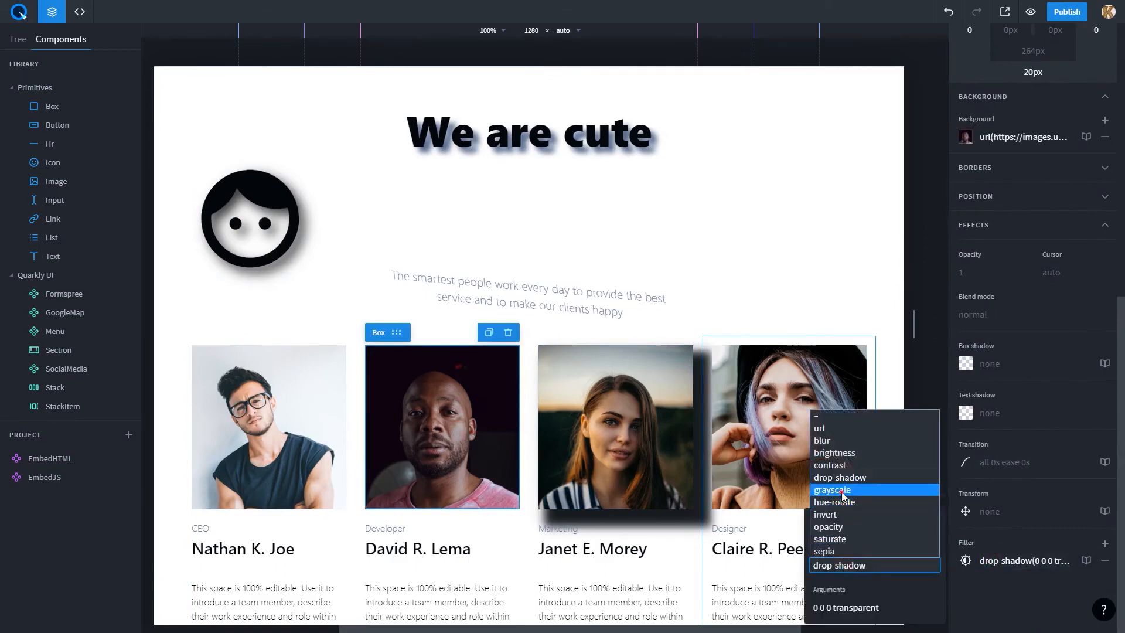
pyautogui.click(843, 495)
pyautogui.click(834, 606)
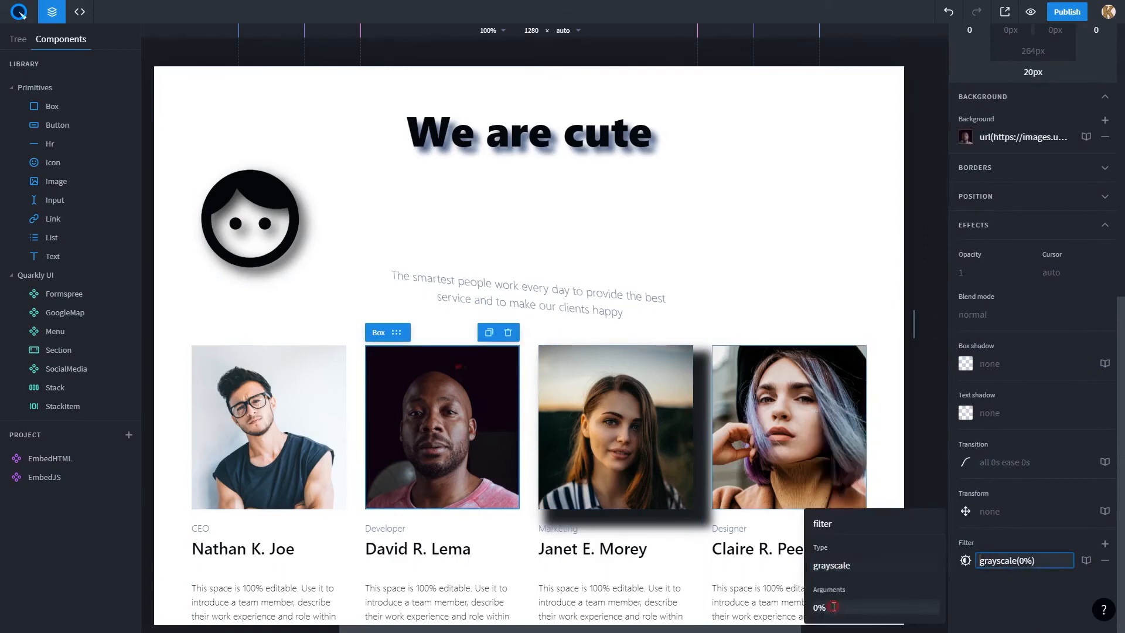
pyautogui.click(834, 606)
pyautogui.hotkey('shift', 'Up')
pyautogui.hotkey('shift', 'Up')
pyautogui.hotkey('shift', 'Up')
pyautogui.hotkey('shift', 'Up')
pyautogui.hotkey('shift', 'Up')
pyautogui.hotkey('shift', 'Up')
# - Try a hue-rotate filter of 10deg on the Developer photo
pyautogui.click(846, 565)
pyautogui.click(849, 509)
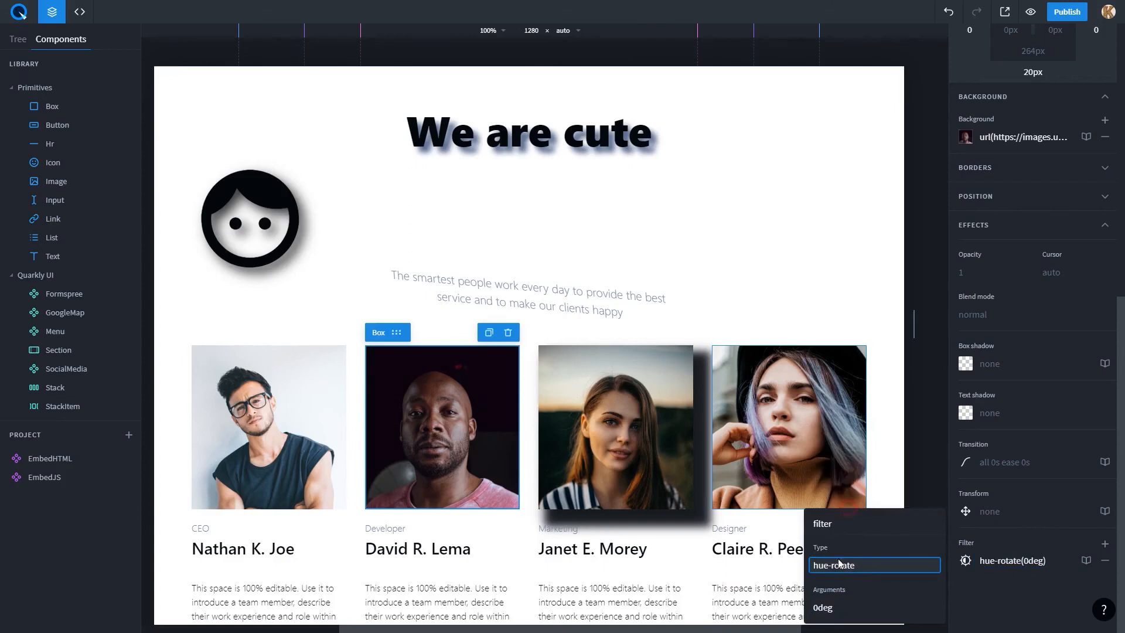
pyautogui.click(837, 608)
pyautogui.hotkey('shift', 'Up')
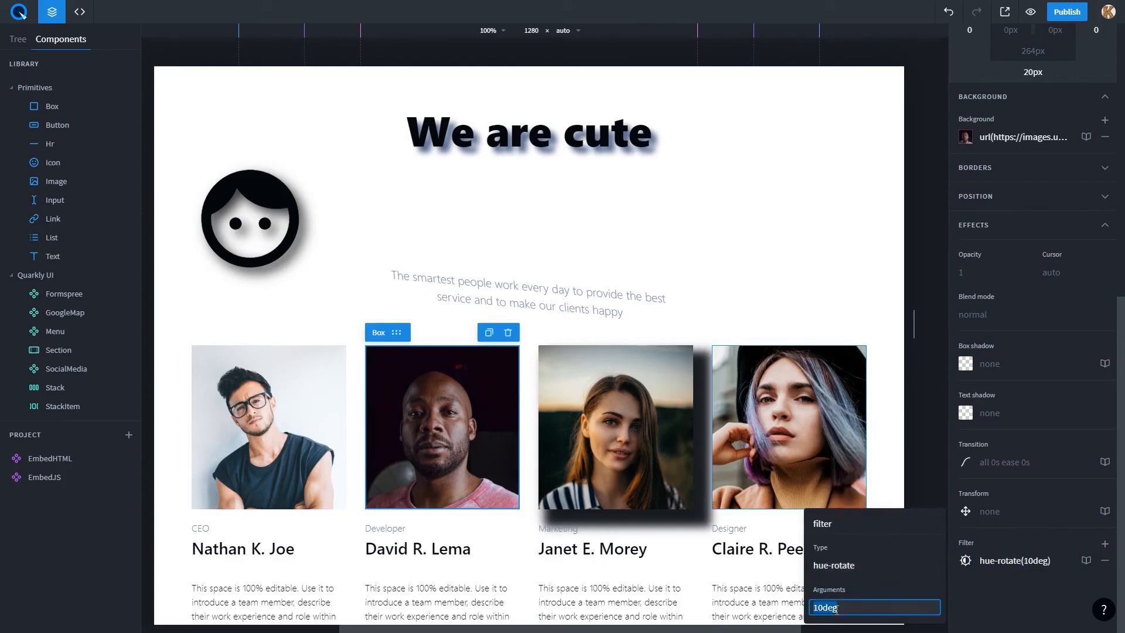
# - Change the Developer photo's filter to invert and raise it to 40%
pyautogui.click(835, 565)
pyautogui.click(831, 515)
pyautogui.click(842, 609)
pyautogui.hotkey('shift', 'Up')
pyautogui.hotkey('shift', 'Up')
pyautogui.hotkey('shift', 'Up')
pyautogui.hotkey('shift', 'Up')
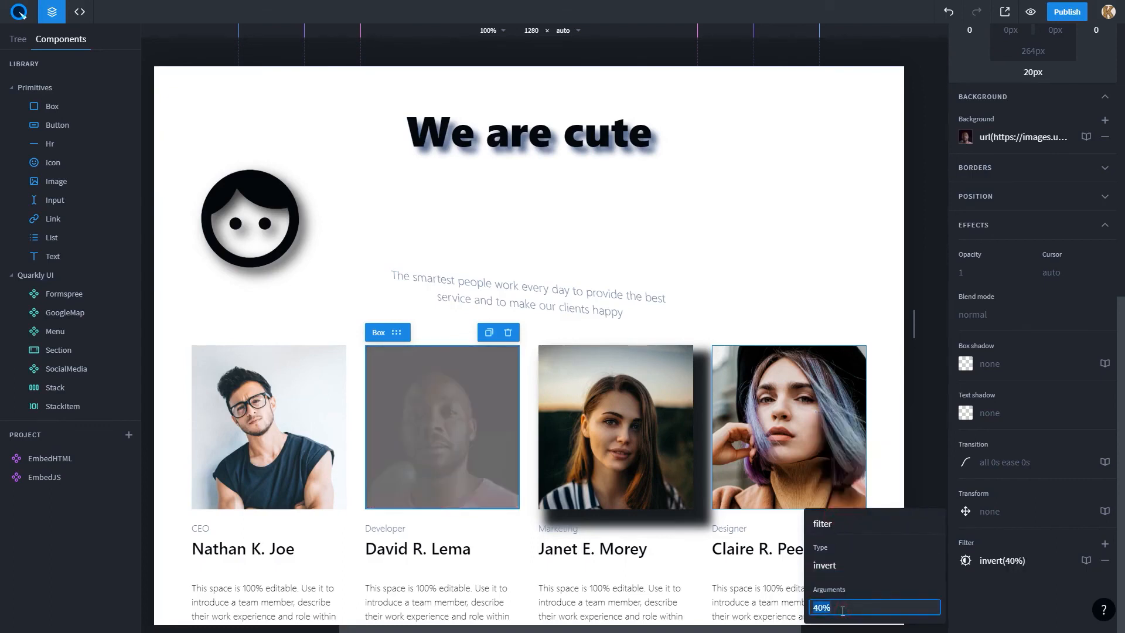
# - Change the Developer photo's filter to opacity and lower it to 50%
pyautogui.click(840, 567)
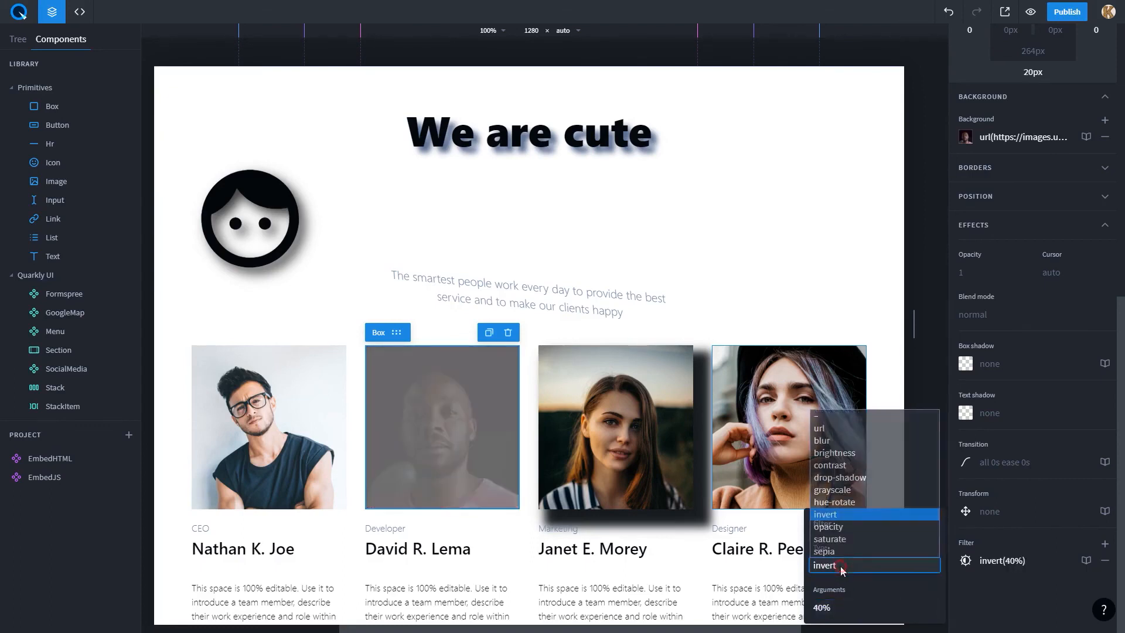
pyautogui.click(832, 528)
pyautogui.click(844, 607)
pyautogui.hotkey('shift', 'Down')
pyautogui.hotkey('shift', 'Down')
pyautogui.hotkey('shift', 'Down')
pyautogui.hotkey('shift', 'Down')
pyautogui.hotkey('shift', 'Down')
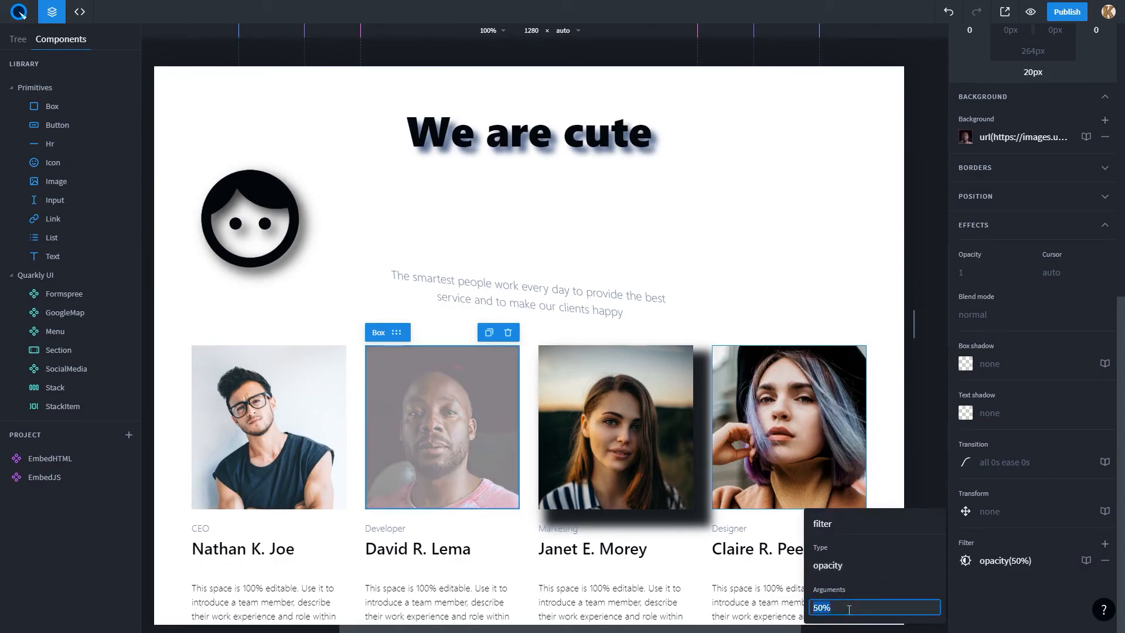
# - Switch the Developer photo's filter to saturate and lower its amount well below 100%
pyautogui.click(838, 565)
pyautogui.click(838, 540)
pyautogui.click(843, 607)
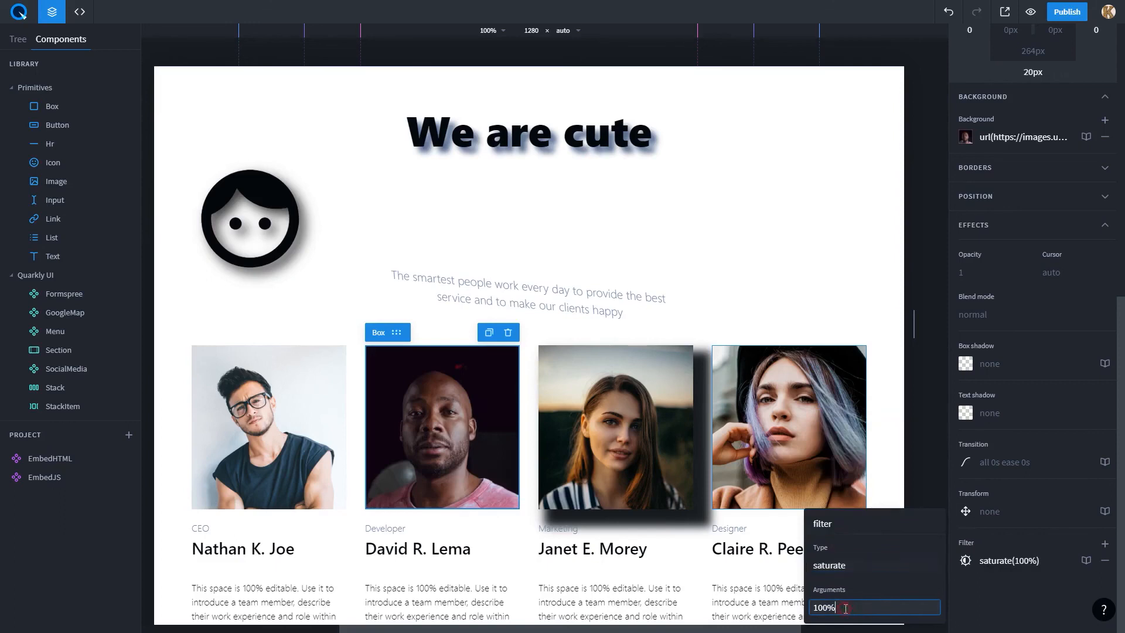
pyautogui.hotkey('shift', 'Down')
pyautogui.hotkey('shift', 'Down')
pyautogui.hotkey('shift', 'Down')
pyautogui.hotkey('shift', 'Down')
pyautogui.hotkey('shift', 'Down')
pyautogui.hotkey('shift', 'Down')
# - Switch the Developer photo's filter to sepia and raise it to 90%
pyautogui.click(838, 565)
pyautogui.click(832, 550)
pyautogui.click(831, 610)
pyautogui.hotkey('shift', 'Up')
pyautogui.hotkey('shift', 'Up')
pyautogui.hotkey('shift', 'Up')
pyautogui.hotkey('shift', 'Up')
pyautogui.hotkey('shift', 'Up')
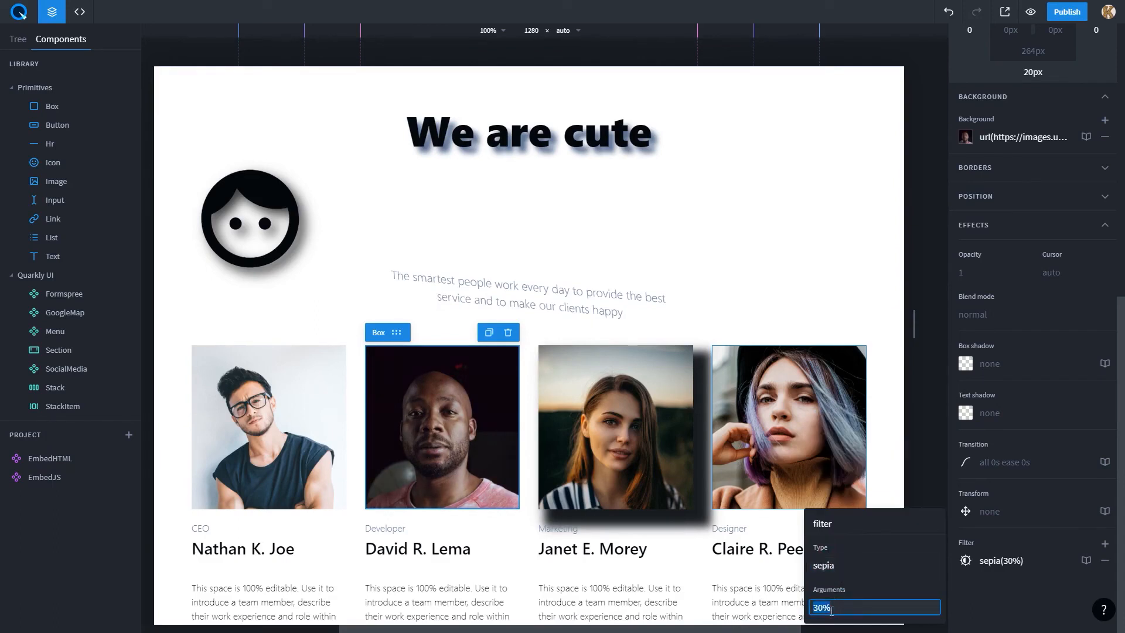
pyautogui.hotkey('shift', 'Up')
pyautogui.hotkey('shift', 'Up')
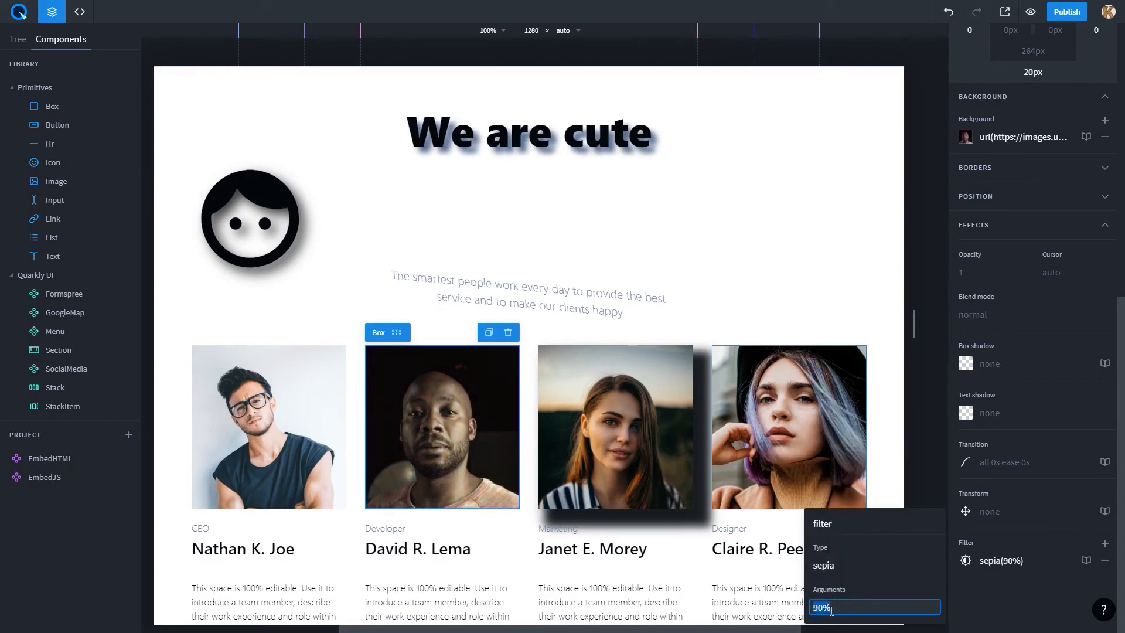
# - Add a second filter of type contrast to the Developer photo and lower it to 50%
pyautogui.click(1105, 544)
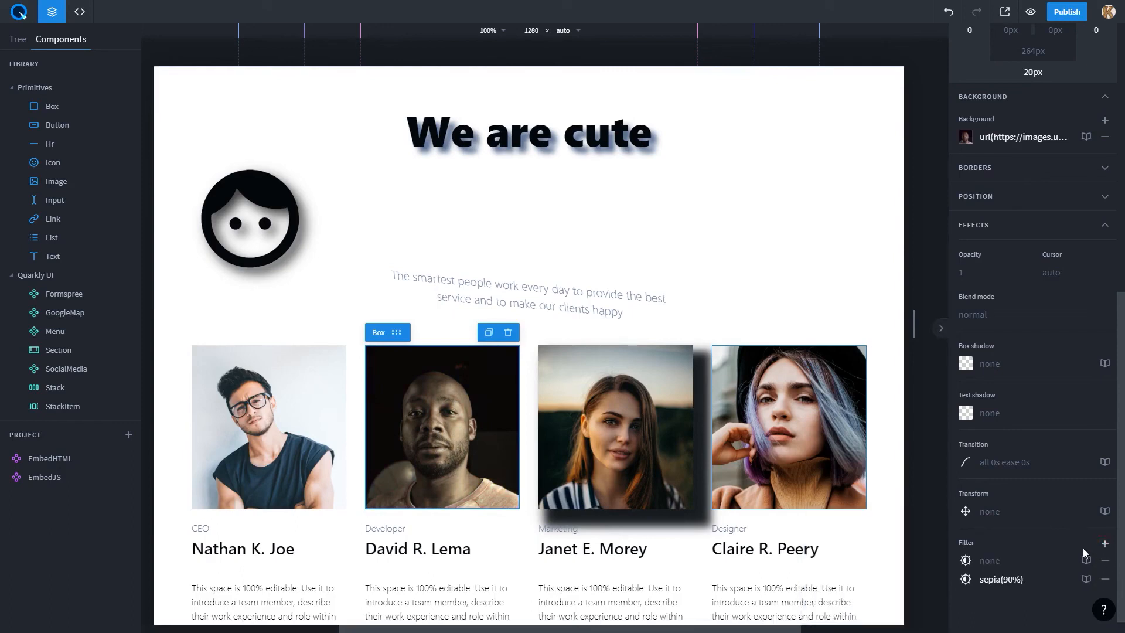
pyautogui.click(1056, 560)
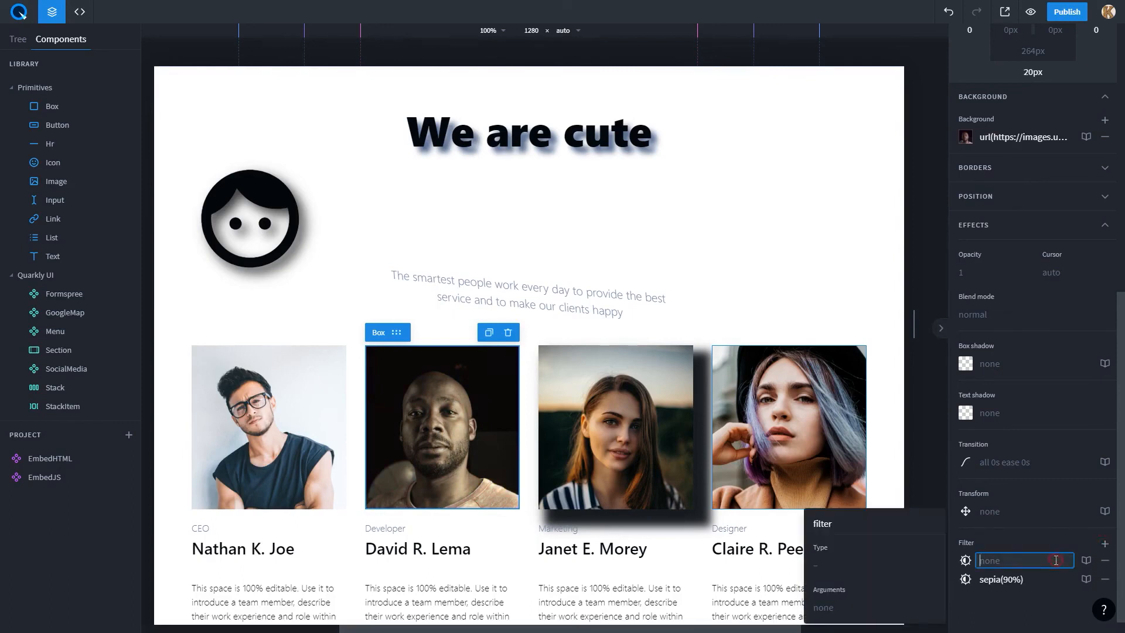
pyautogui.click(833, 559)
pyautogui.click(851, 464)
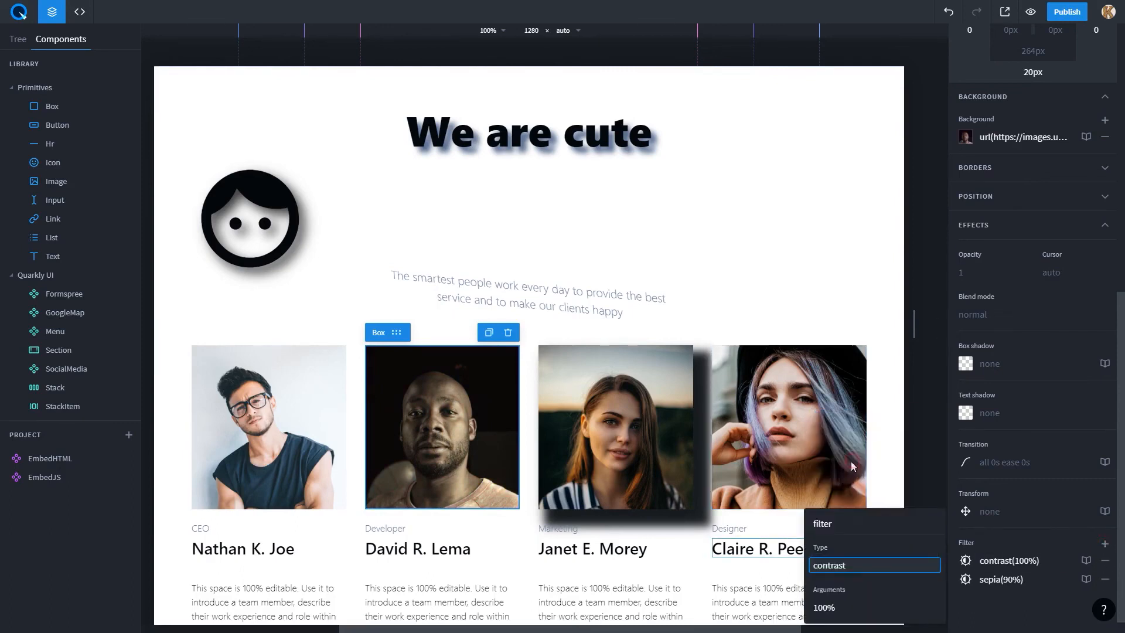
pyautogui.click(843, 608)
pyautogui.hotkey('shift', 'Down')
pyautogui.hotkey('shift', 'Down')
pyautogui.hotkey('shift', 'Down')
pyautogui.hotkey('shift', 'Down')
pyautogui.hotkey('shift', 'Down')
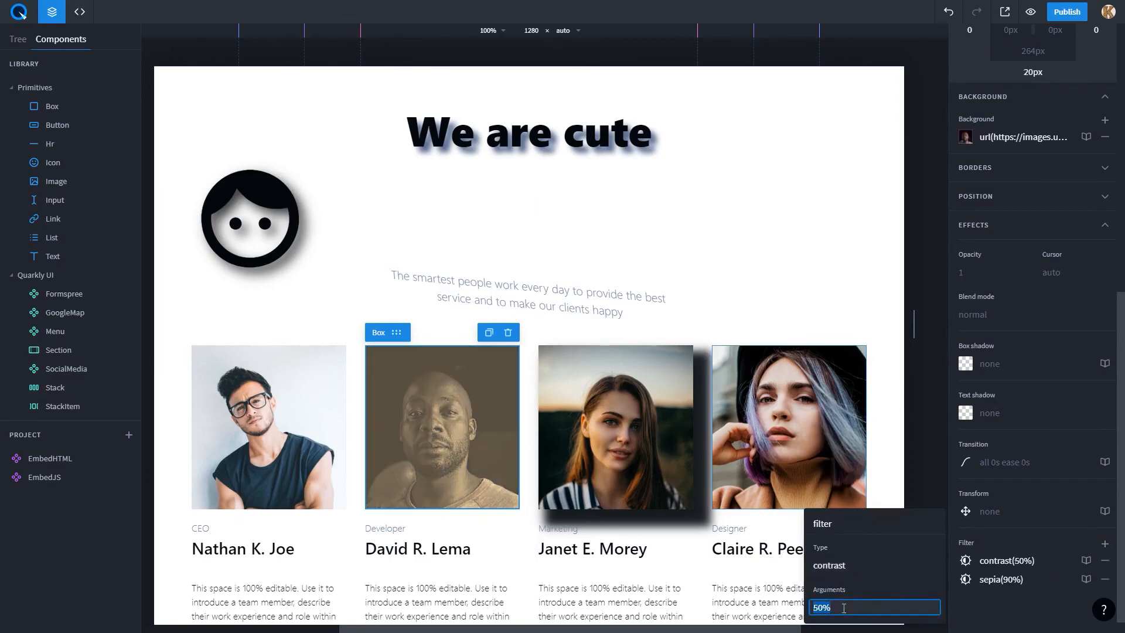
pyautogui.click(994, 606)
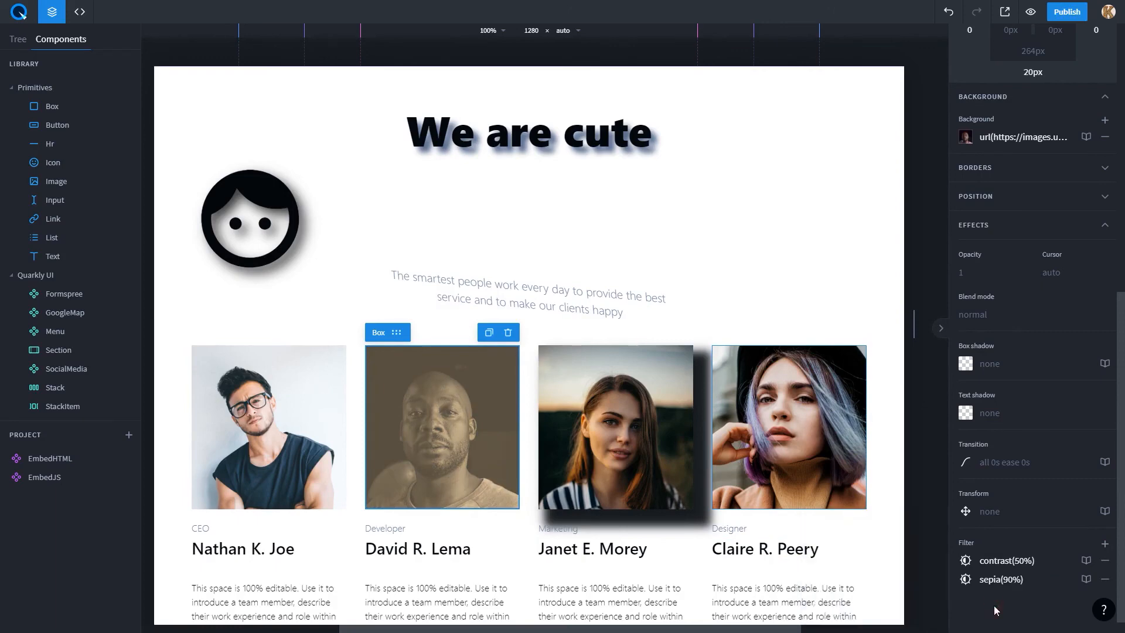